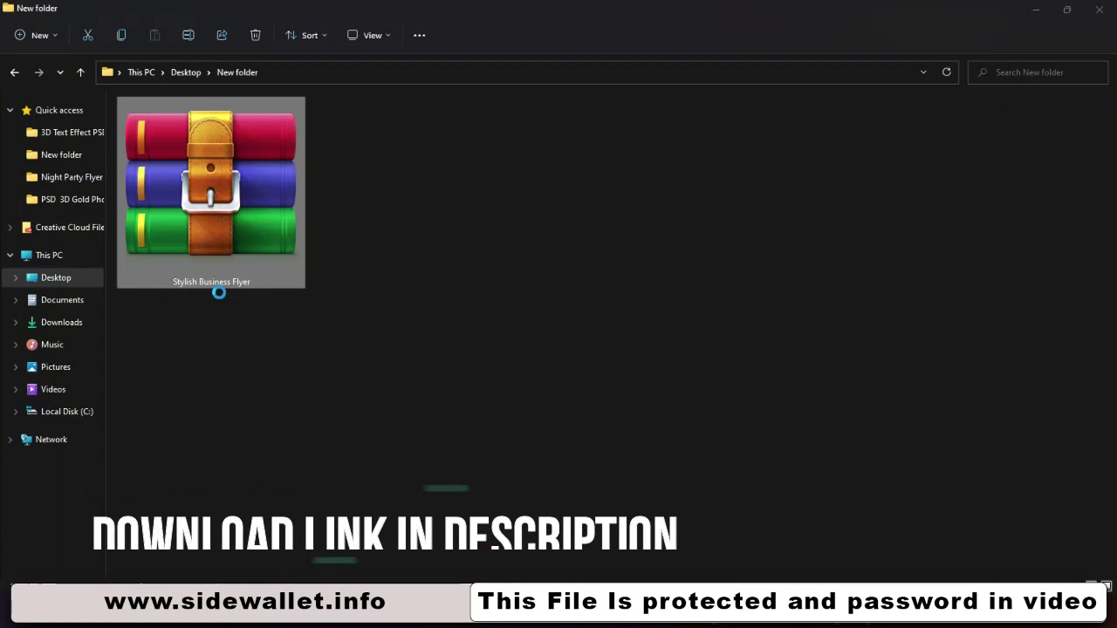
Extract the Stylish Business Flyer archive into its own folder, supplying the archive password.
right_click(231, 383)
click(245, 393)
right_click(245, 394)
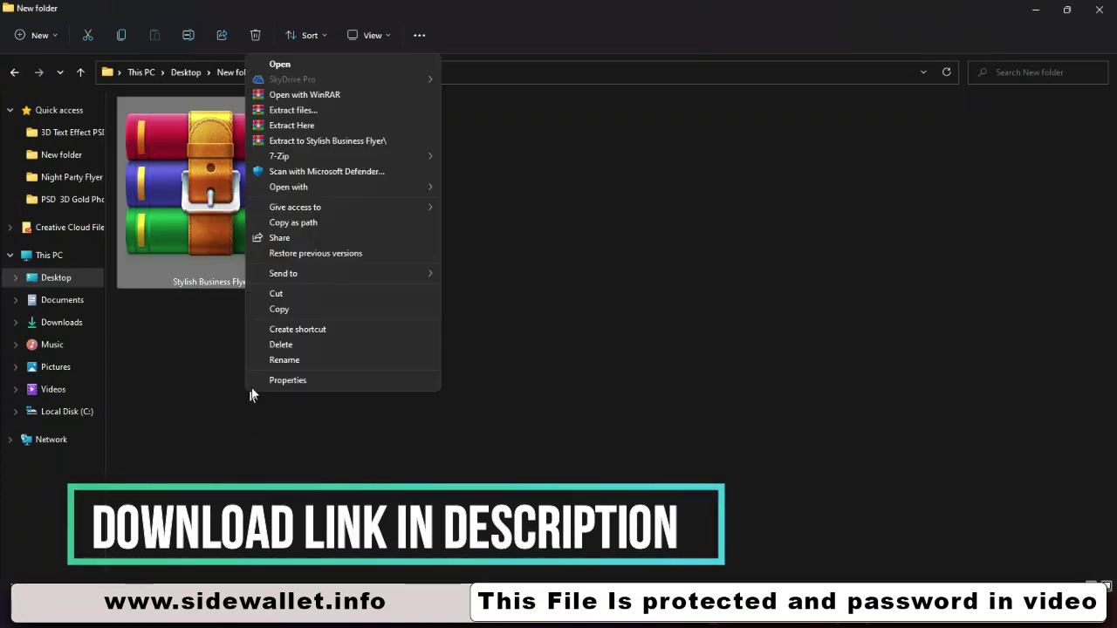
click(294, 142)
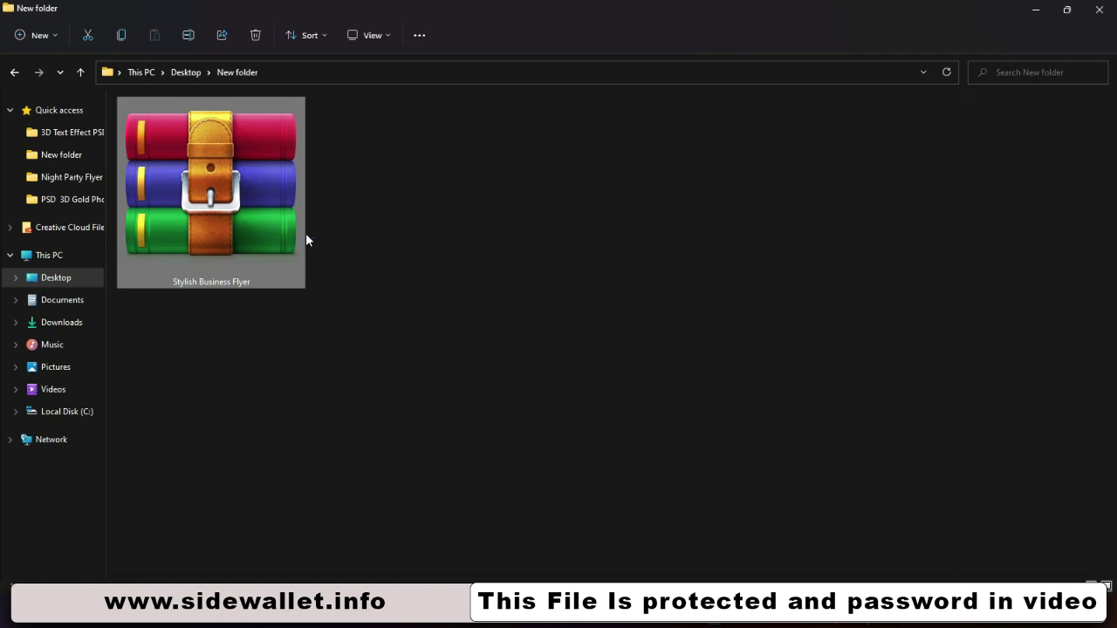
key(ctrl+v)
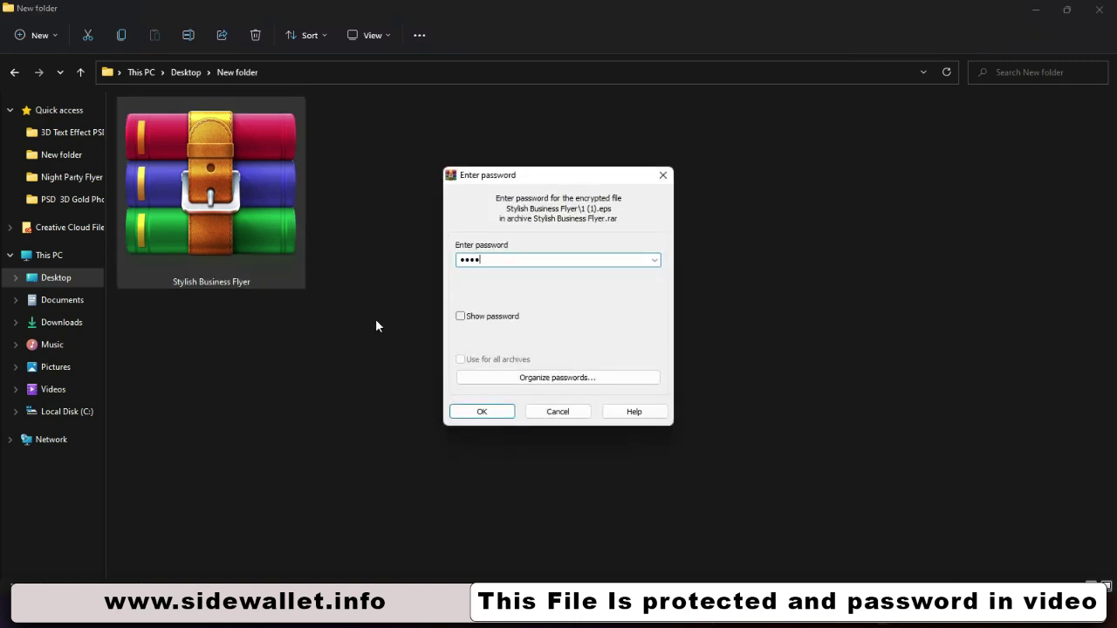
click(464, 410)
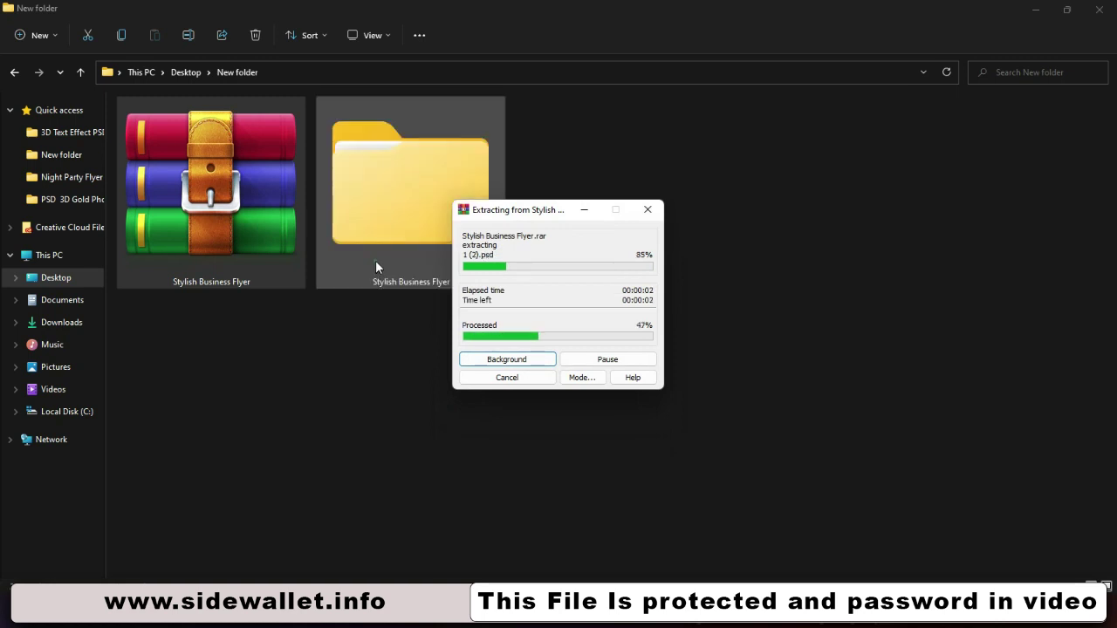
Open the extracted and nested Stylish Business Flyer folders and select the 1 (1) image.
click(375, 260)
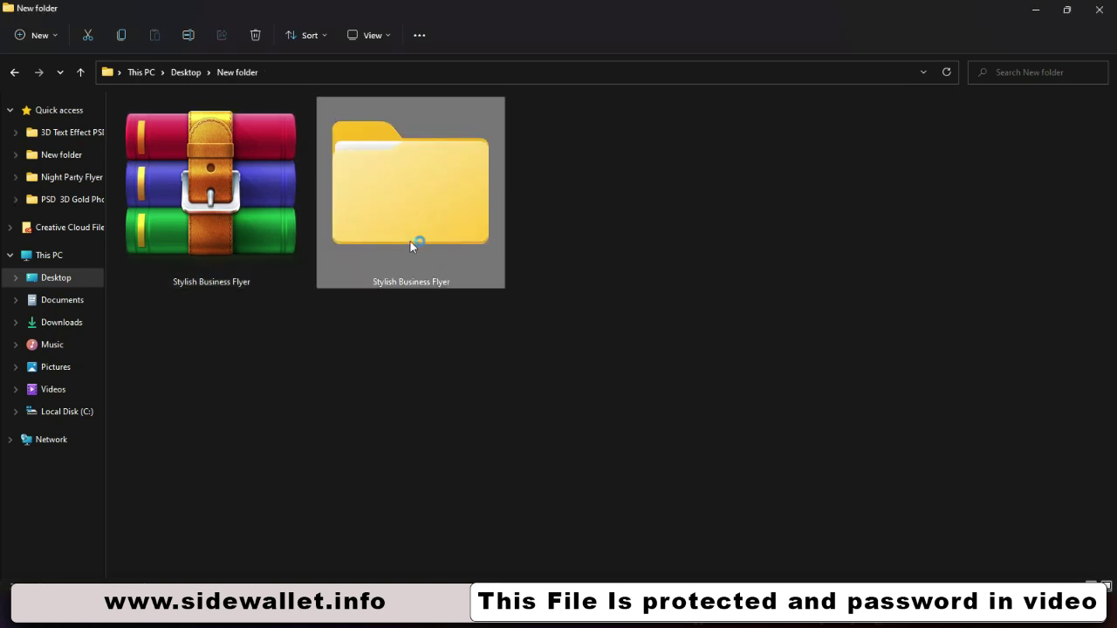
double_click(409, 242)
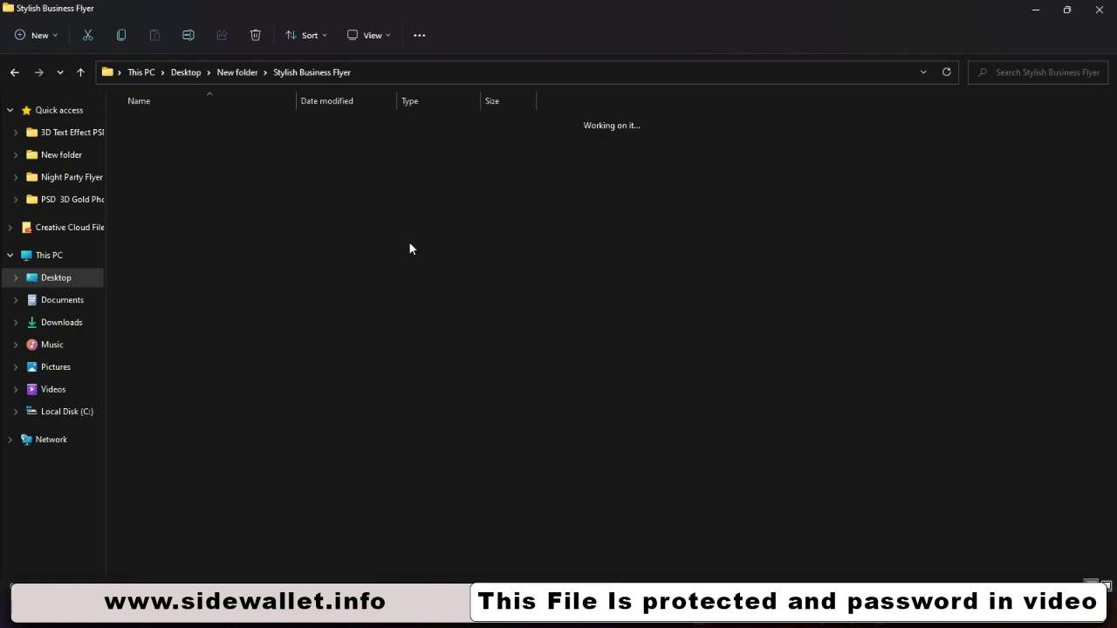
double_click(205, 127)
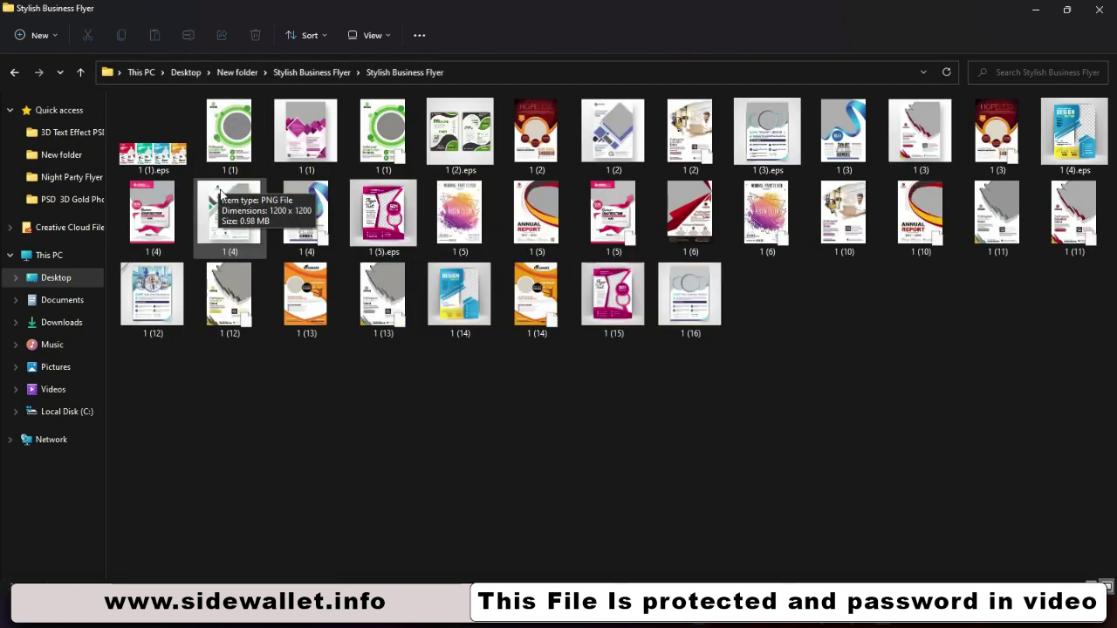
mouse_move(230, 133)
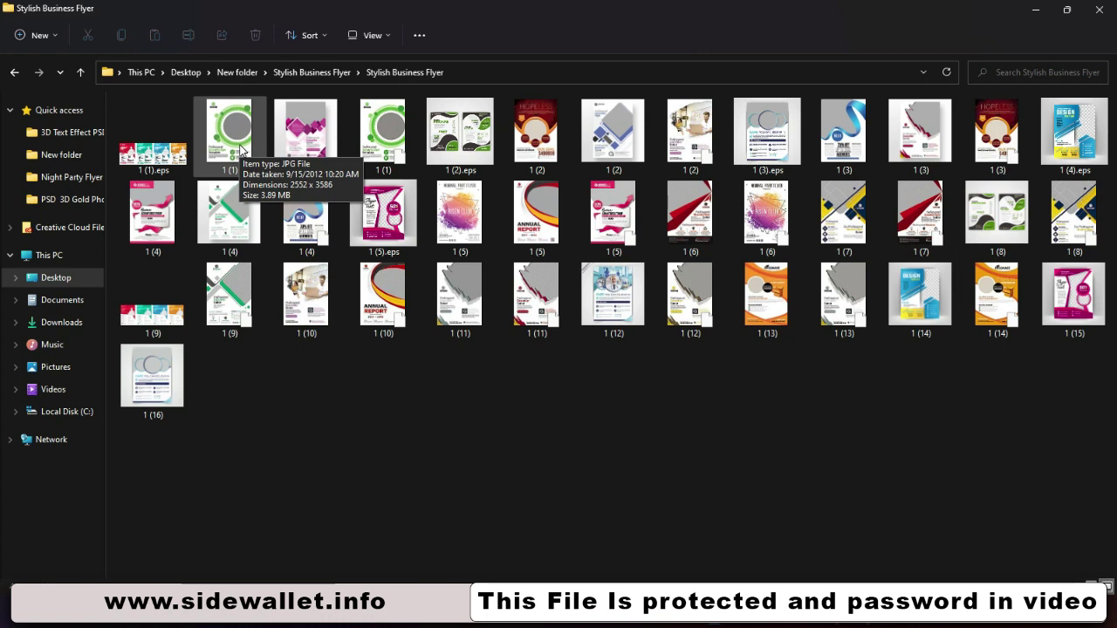
click(241, 149)
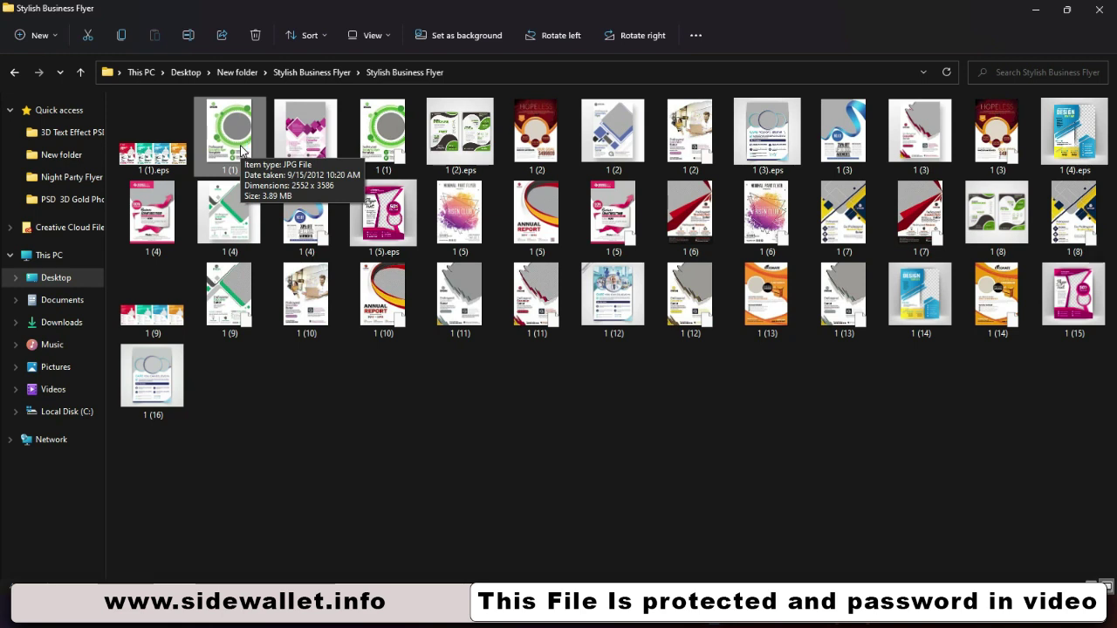
double_click(242, 150)
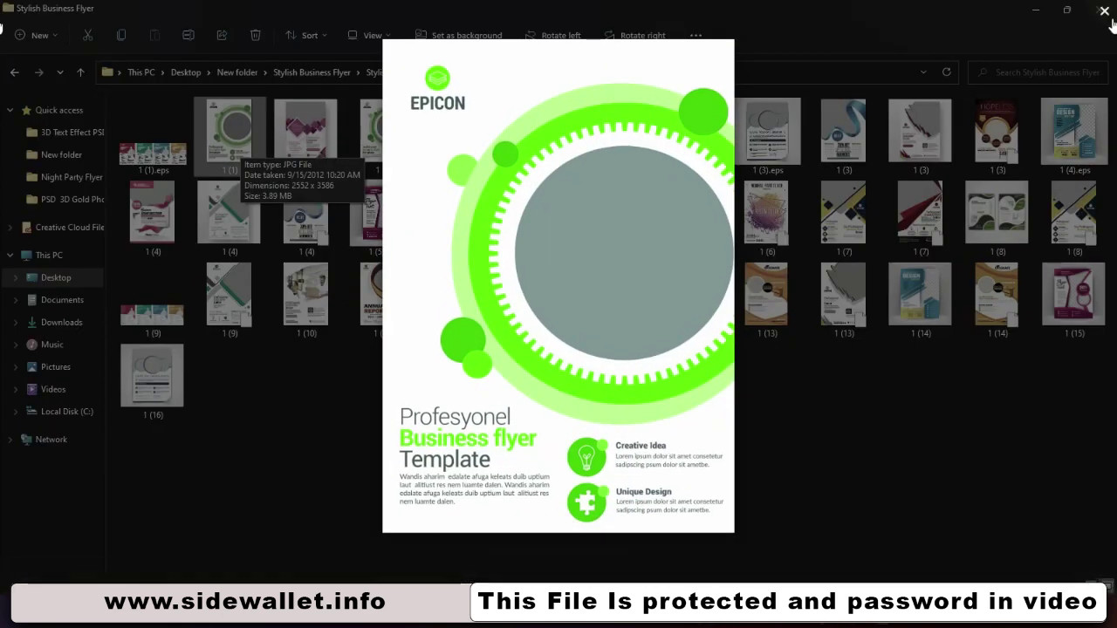
click(1106, 15)
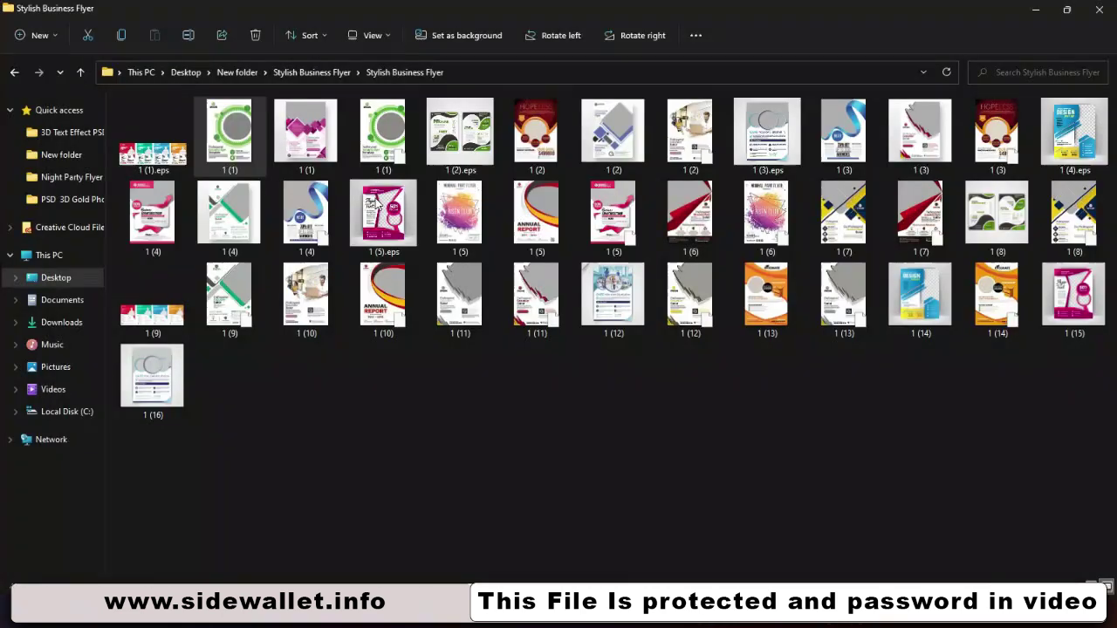
double_click(321, 152)
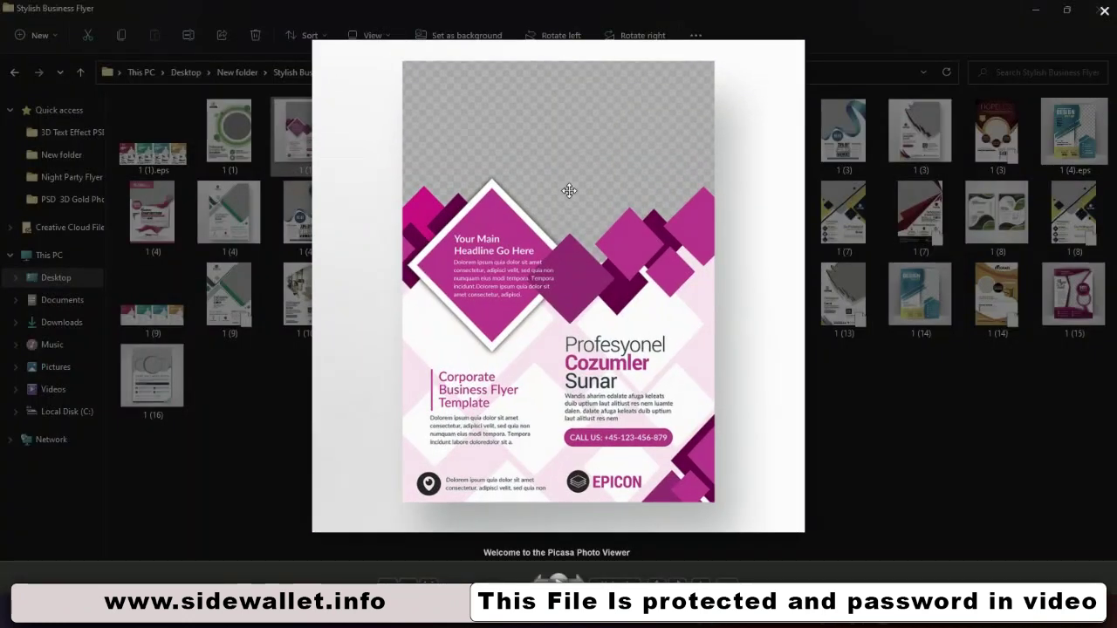
scroll(568, 190, up, 2)
scroll(568, 190, down, 3)
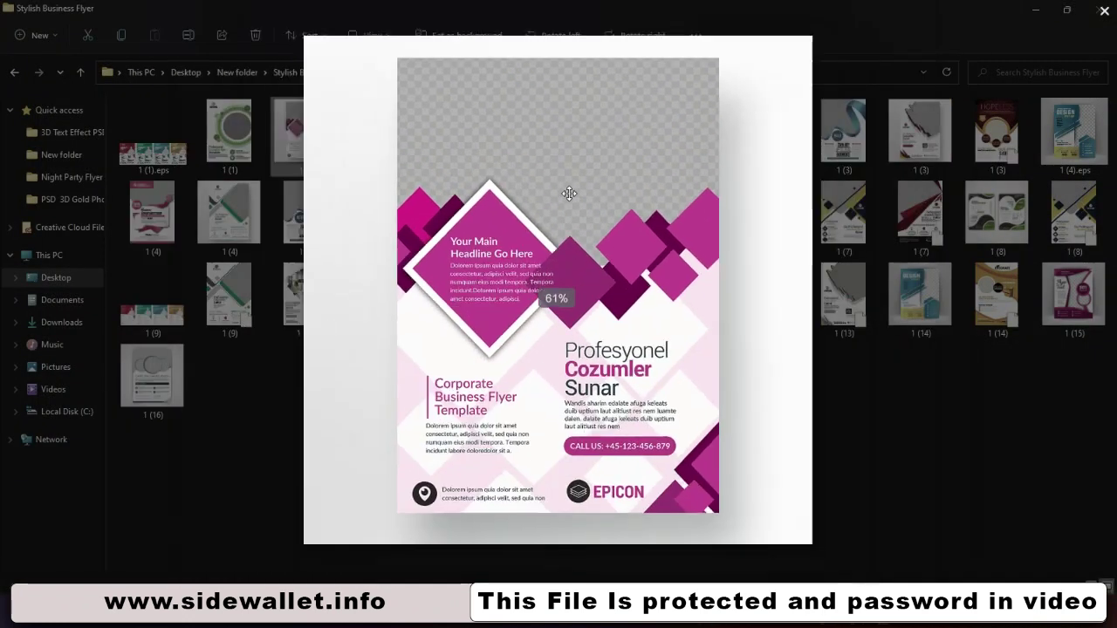
click(1104, 11)
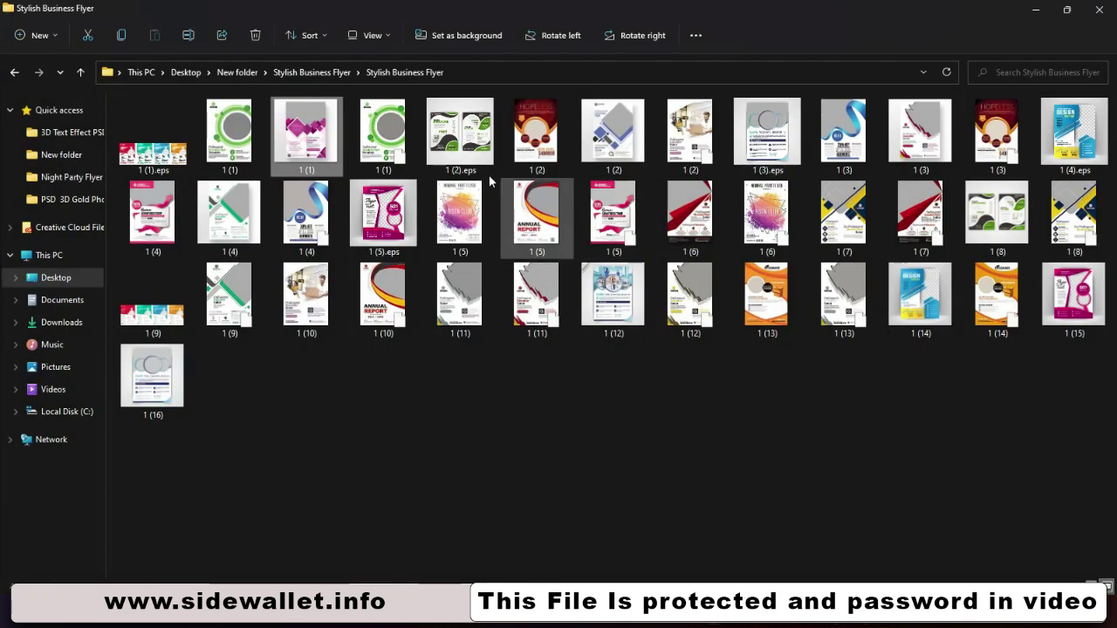
click(559, 157)
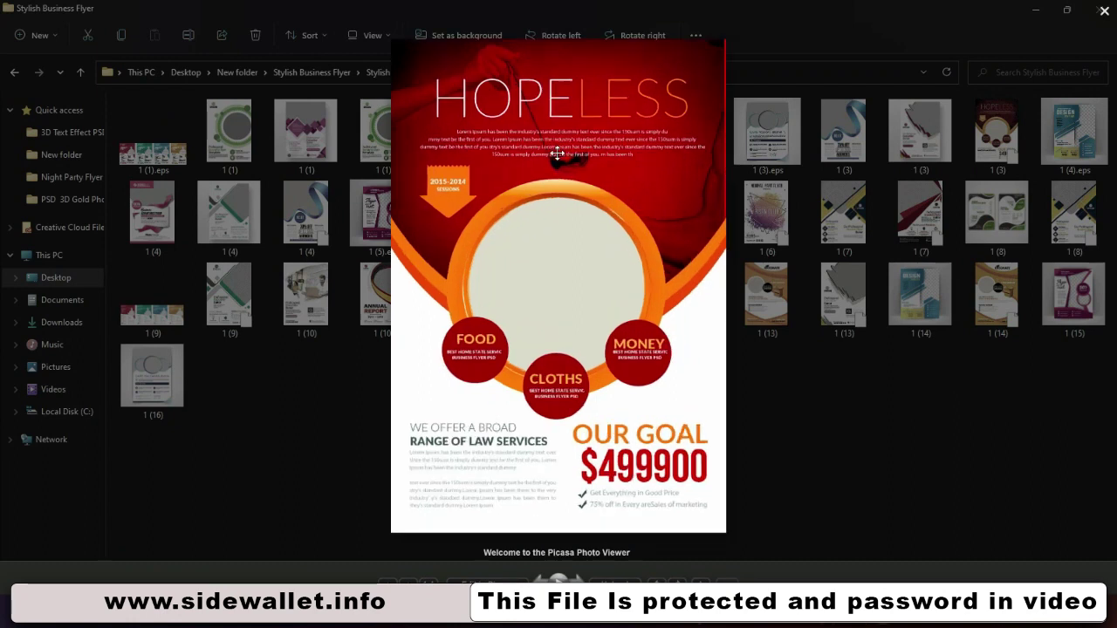
click(1103, 12)
double_click(633, 161)
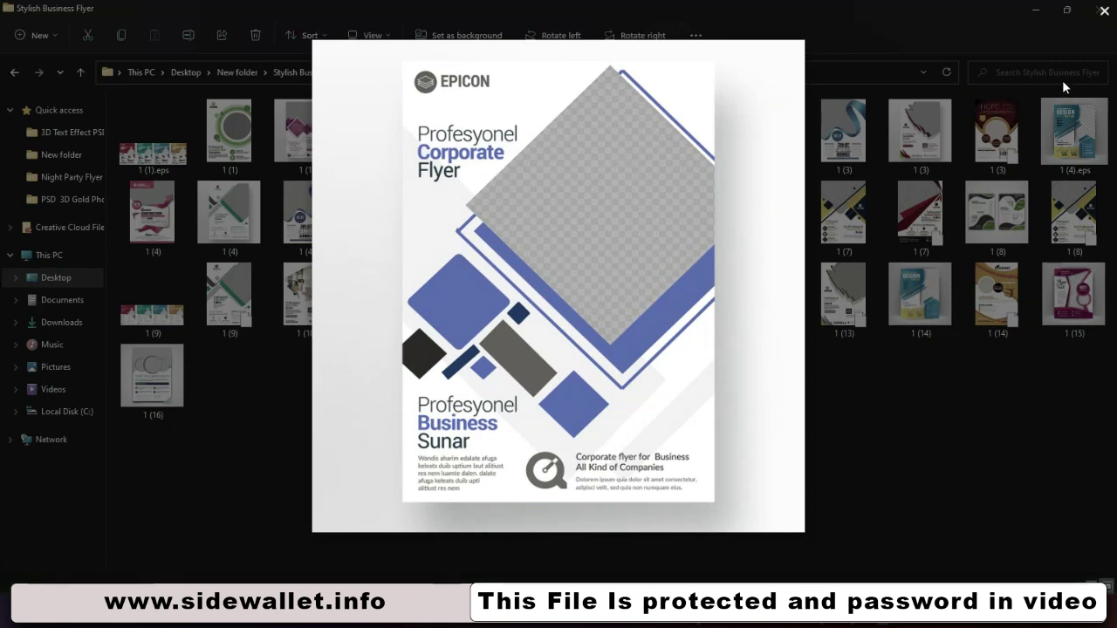
click(1104, 11)
click(859, 149)
double_click(858, 149)
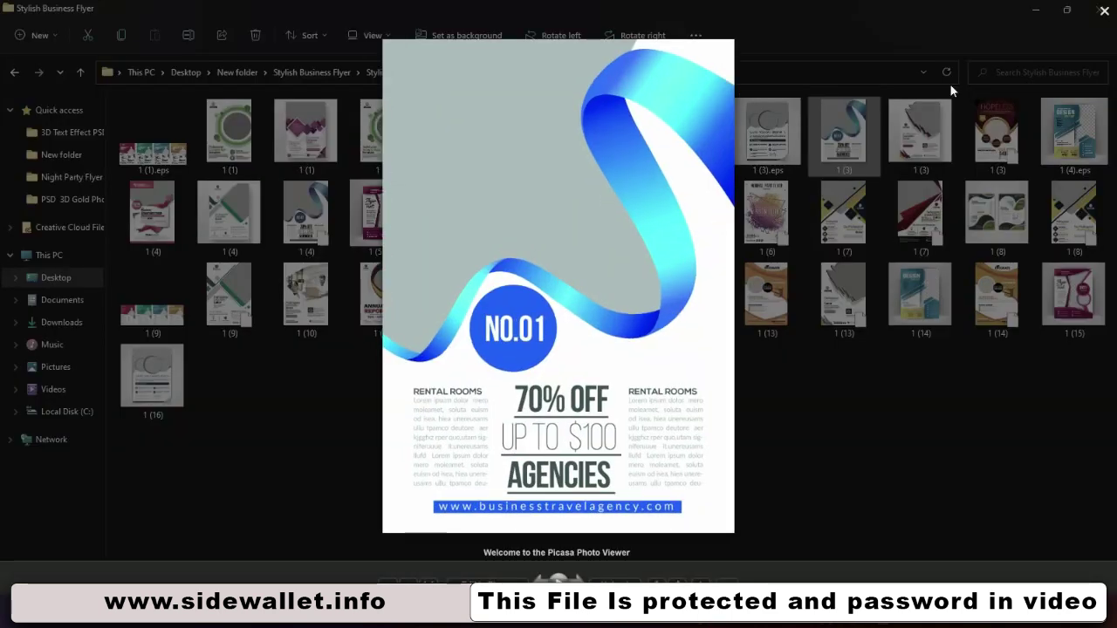
click(1104, 11)
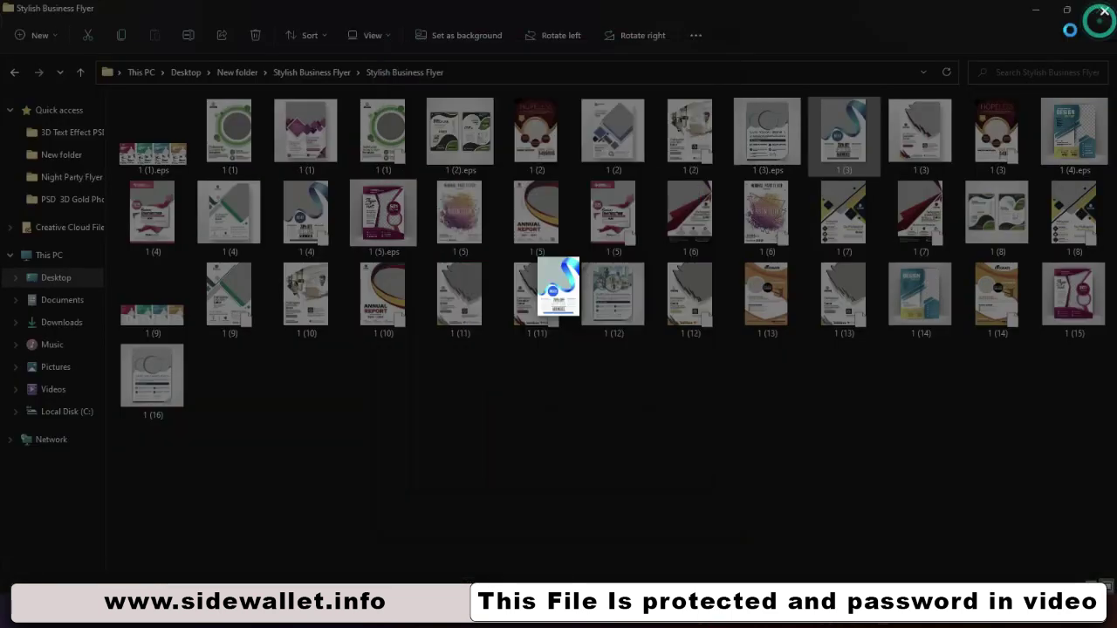
double_click(925, 144)
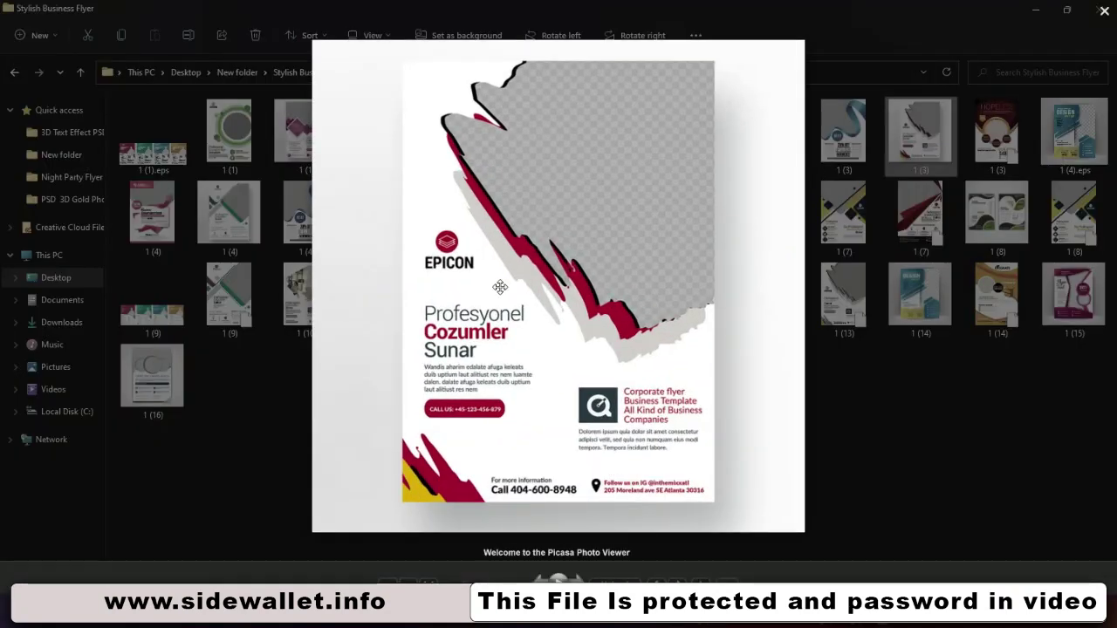
scroll(550, 283, up, 3)
scroll(550, 284, down, 3)
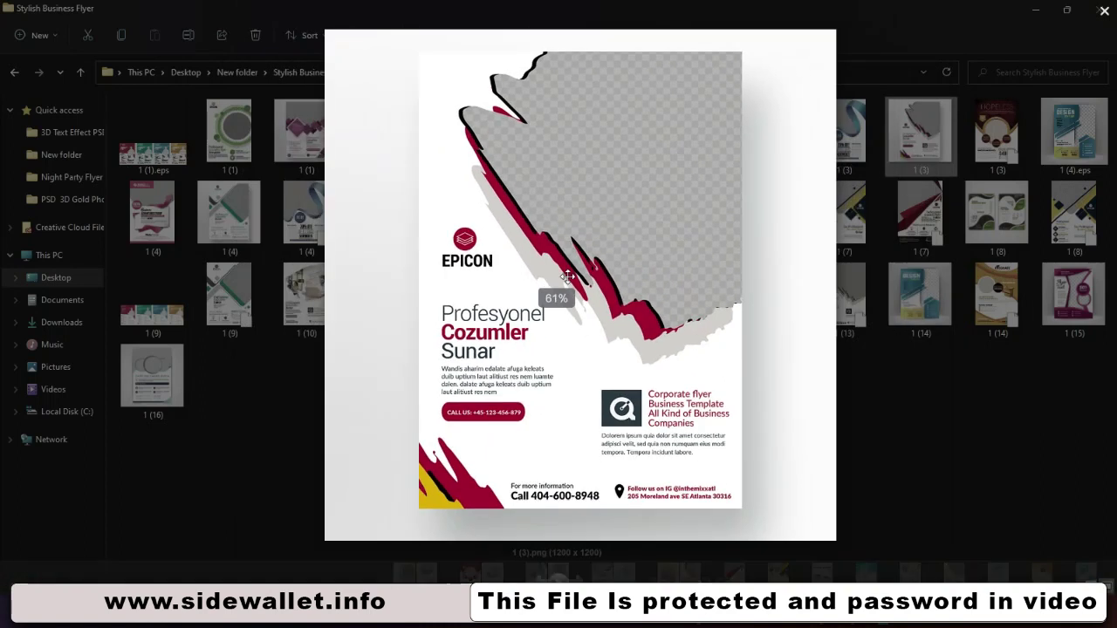
click(1102, 10)
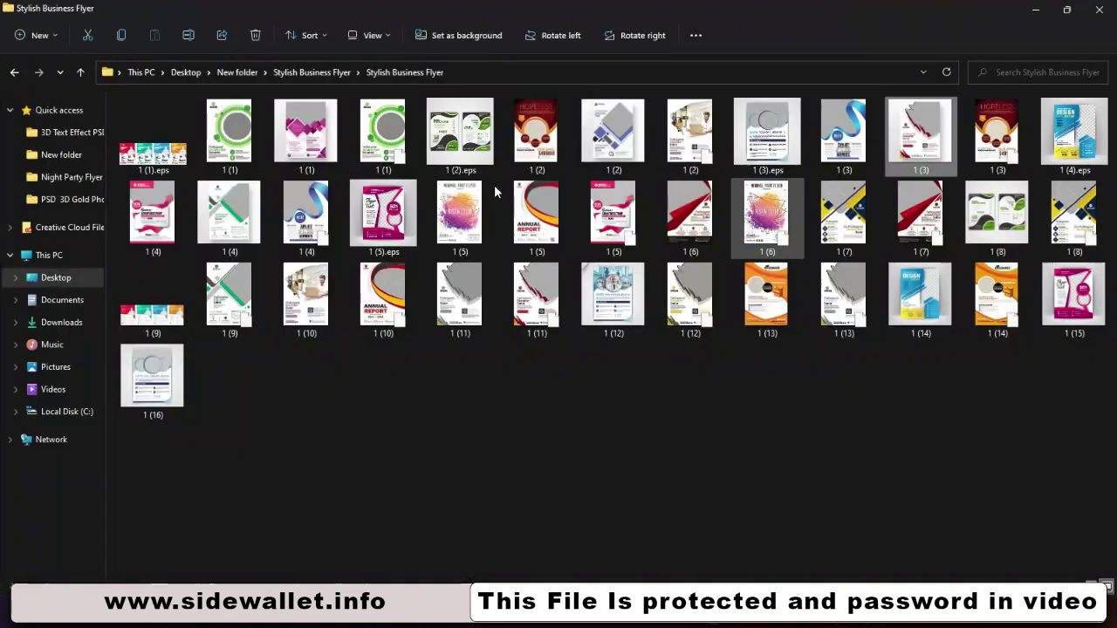
Preview the pink Business 2017, green Epicon and Risen Club flyers, ending on Annual Report.
click(146, 220)
double_click(144, 218)
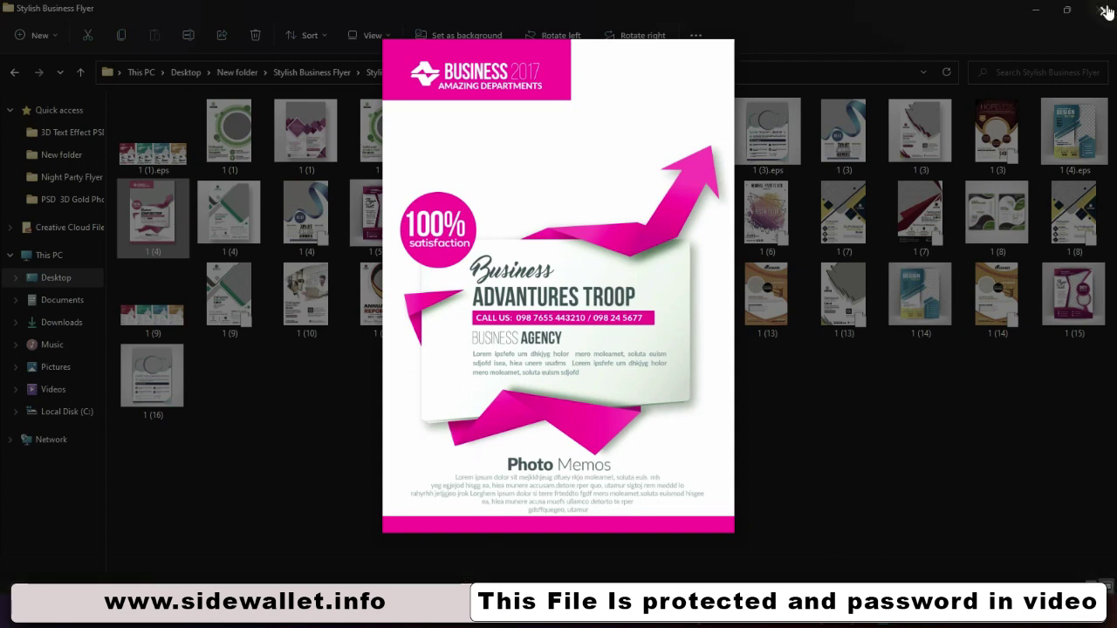
click(1104, 12)
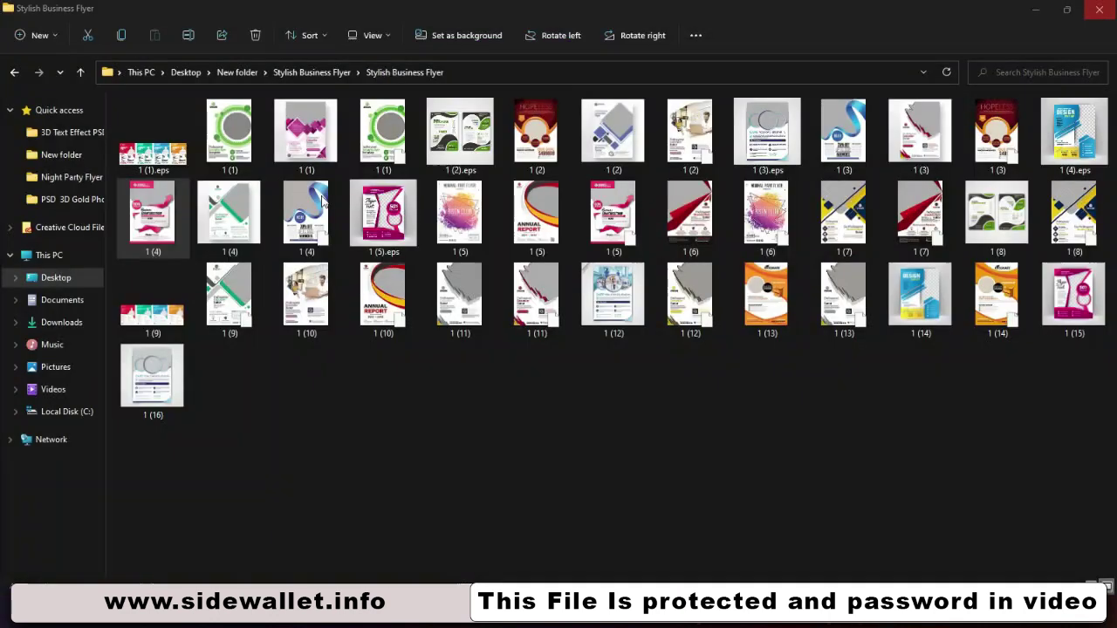
double_click(228, 220)
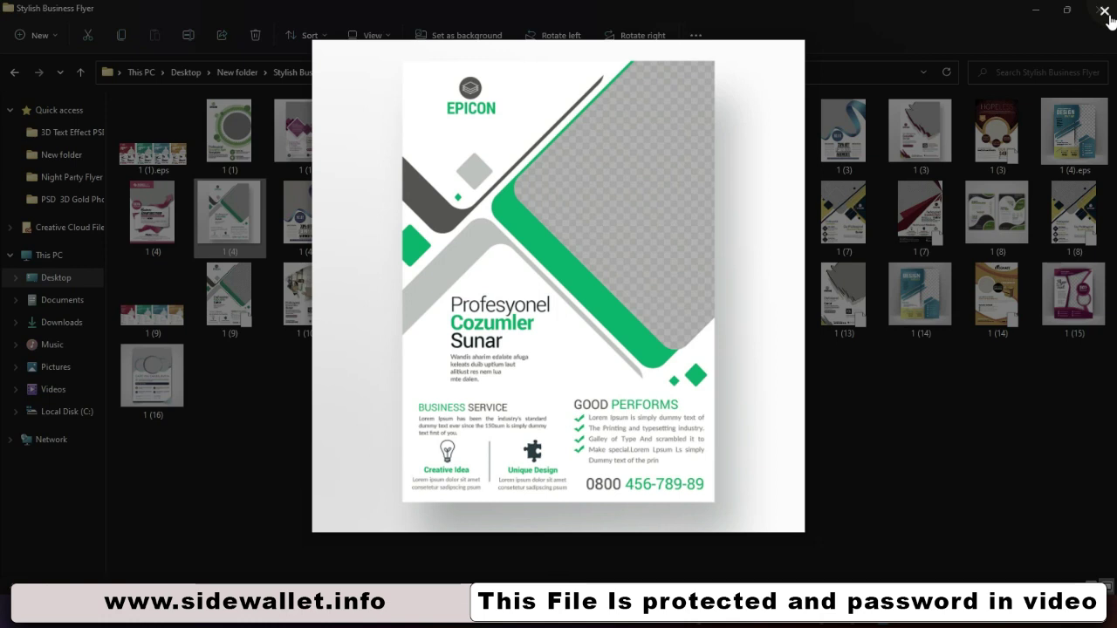
click(1105, 12)
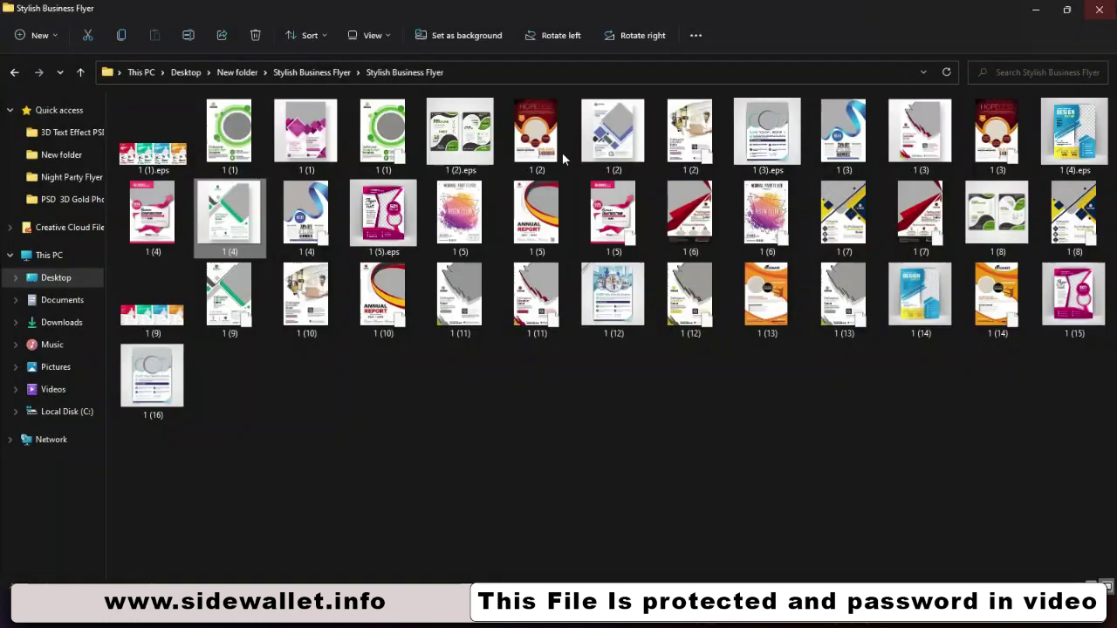
double_click(454, 231)
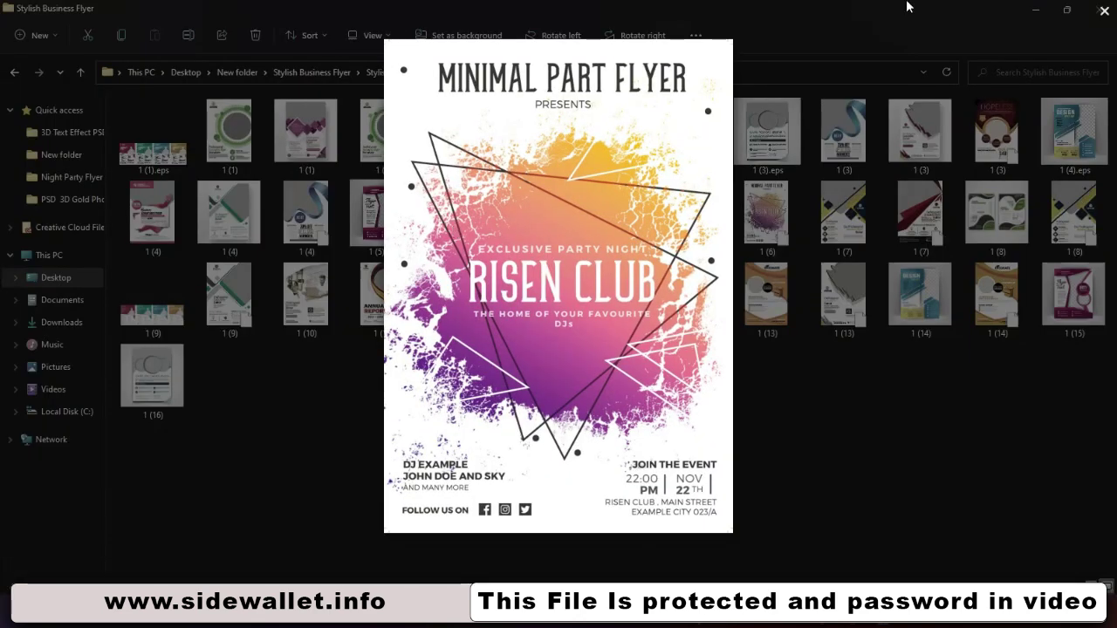
click(1096, 13)
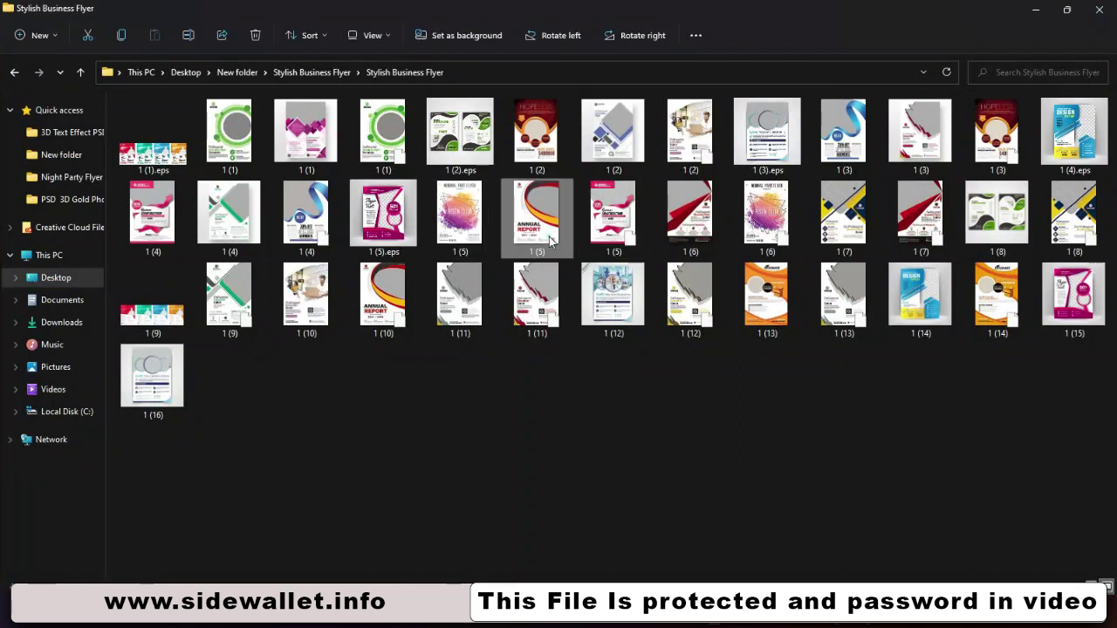
double_click(551, 240)
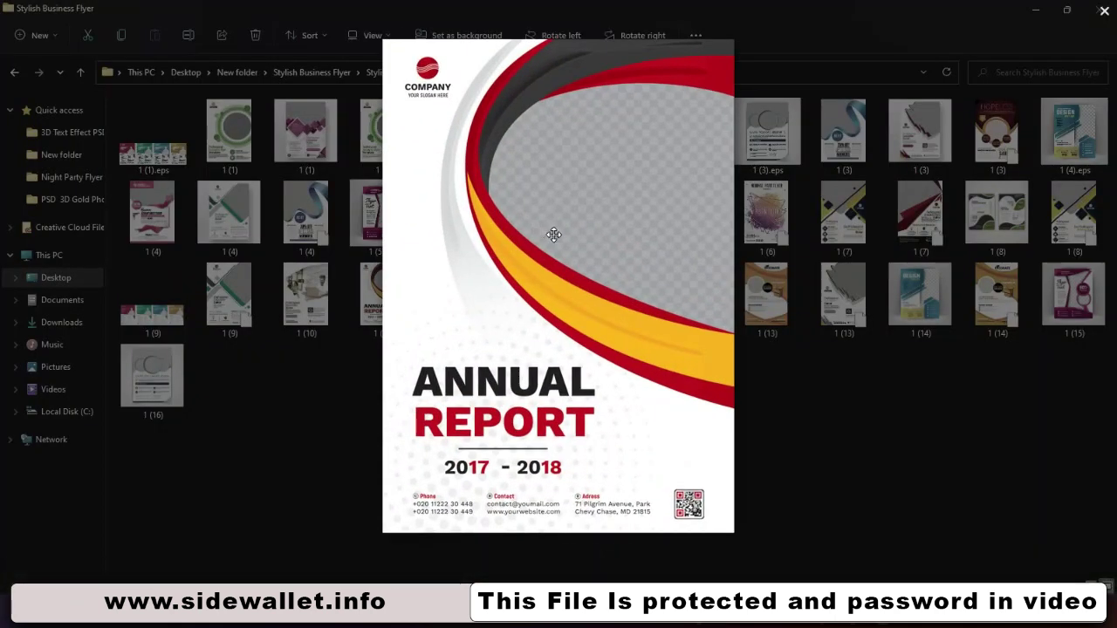
Step forward through the flyer previews past CARE and DONATE to the pink Flyer Text design.
key(Right)
key(Right)
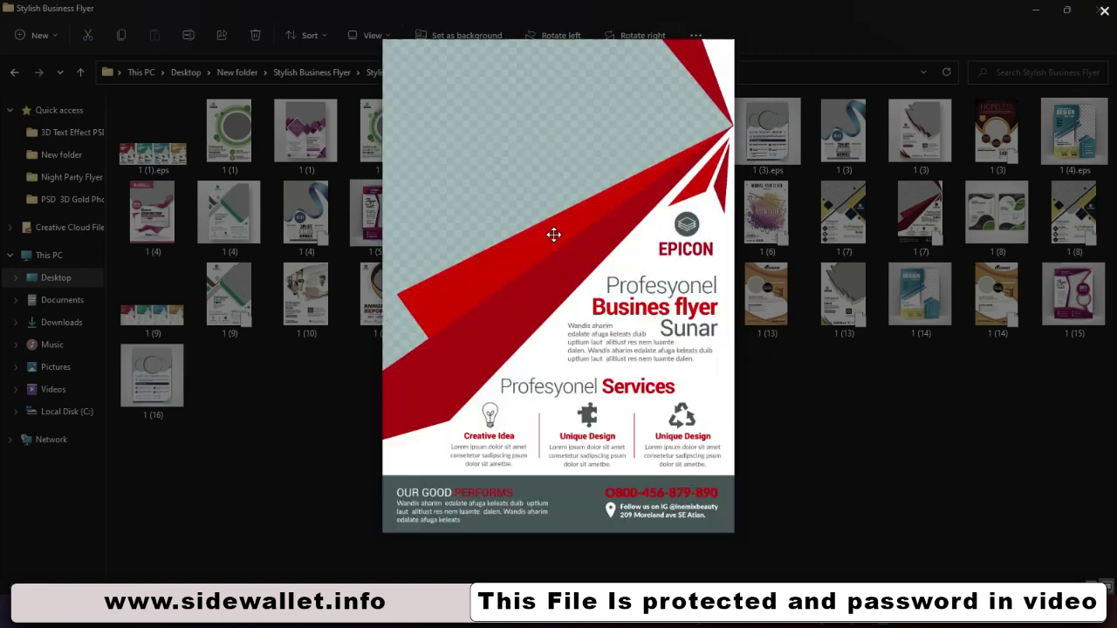
key(Right)
key(Right)
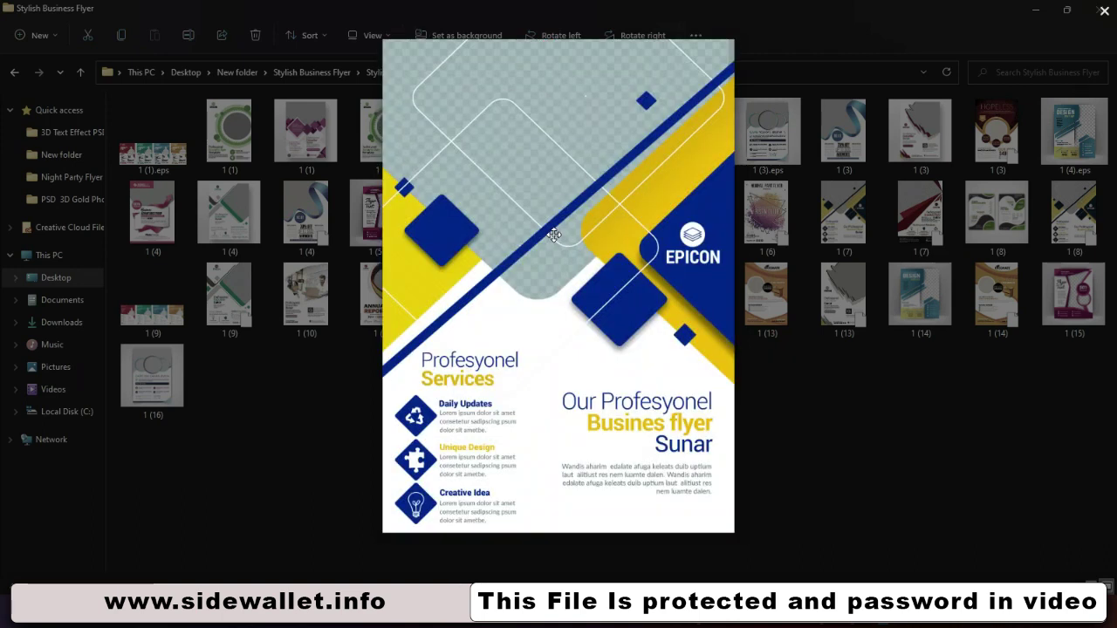
key(Right)
key(Right)
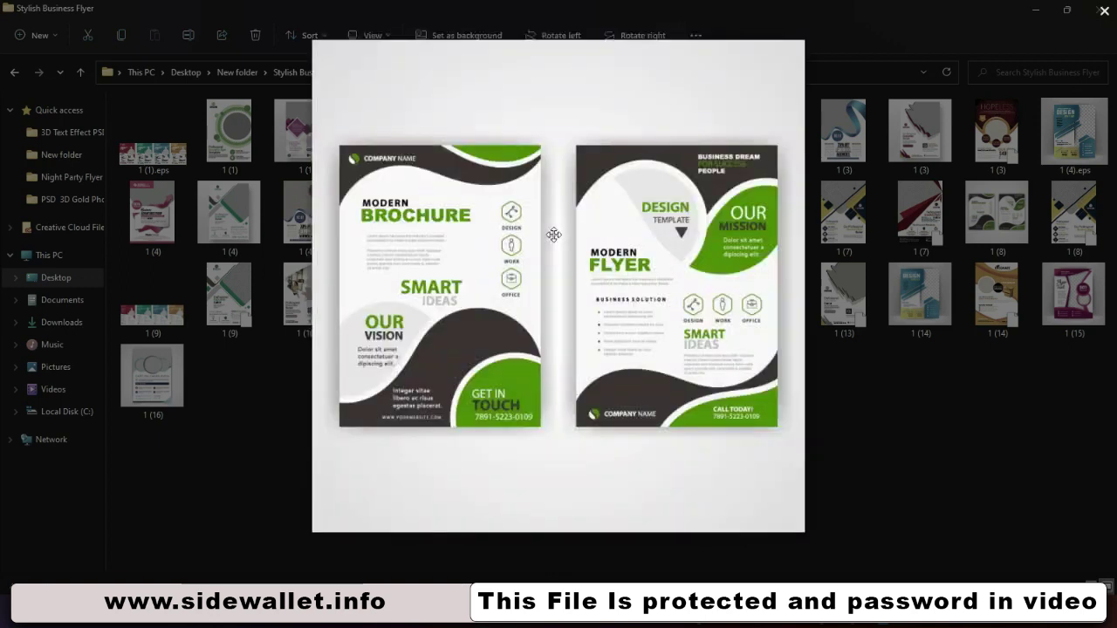
key(Right)
key(Right)
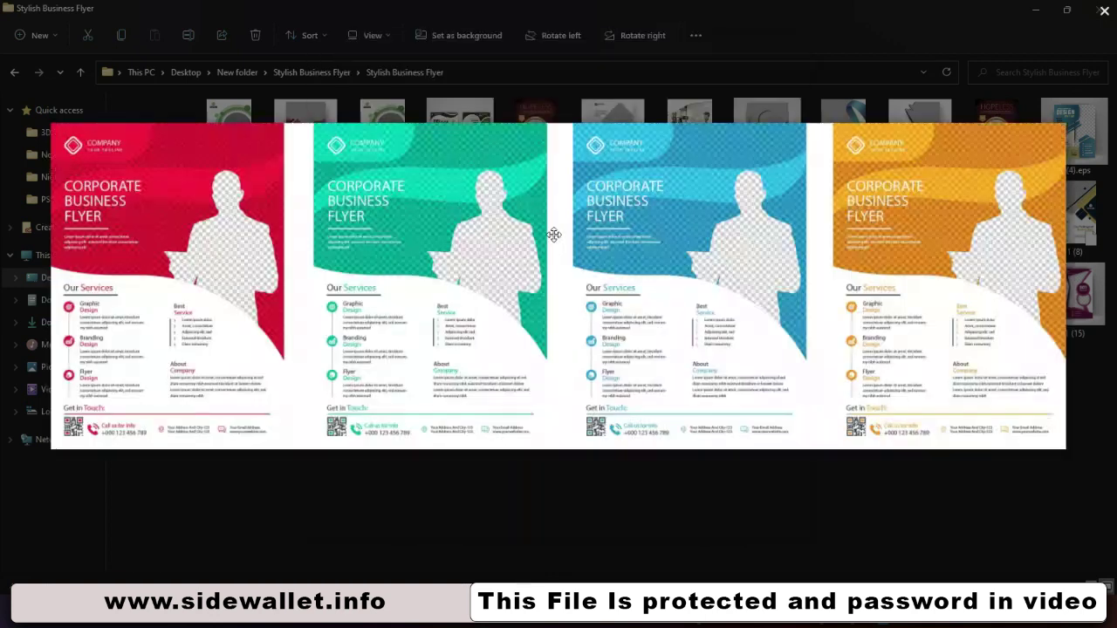
key(Right)
key(Right)
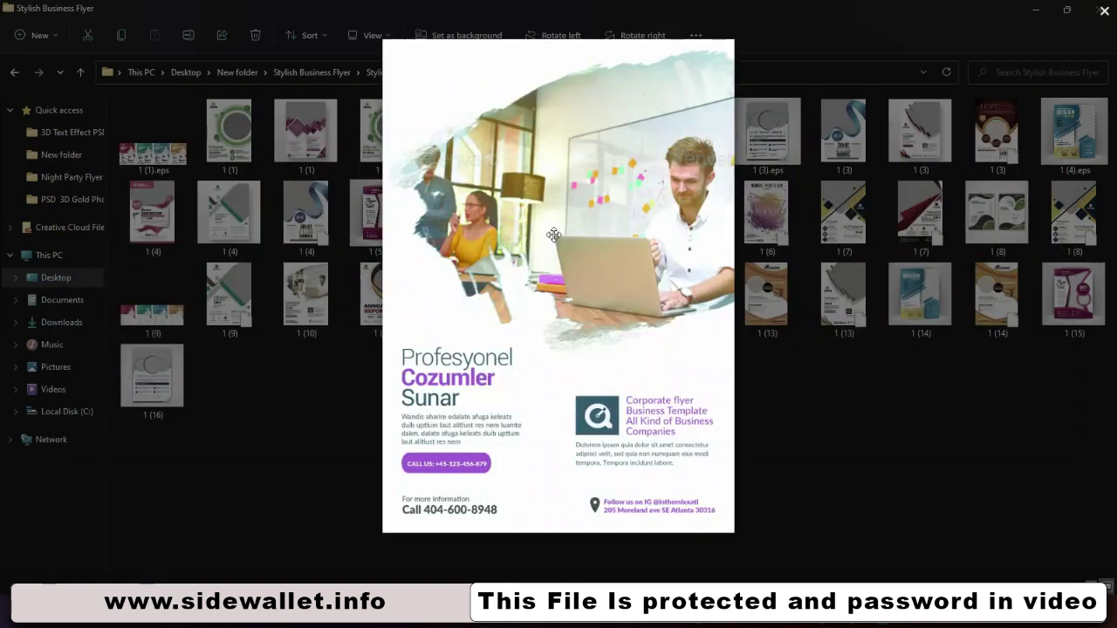
key(Right)
key(Right)
key(Right)
key(Right)
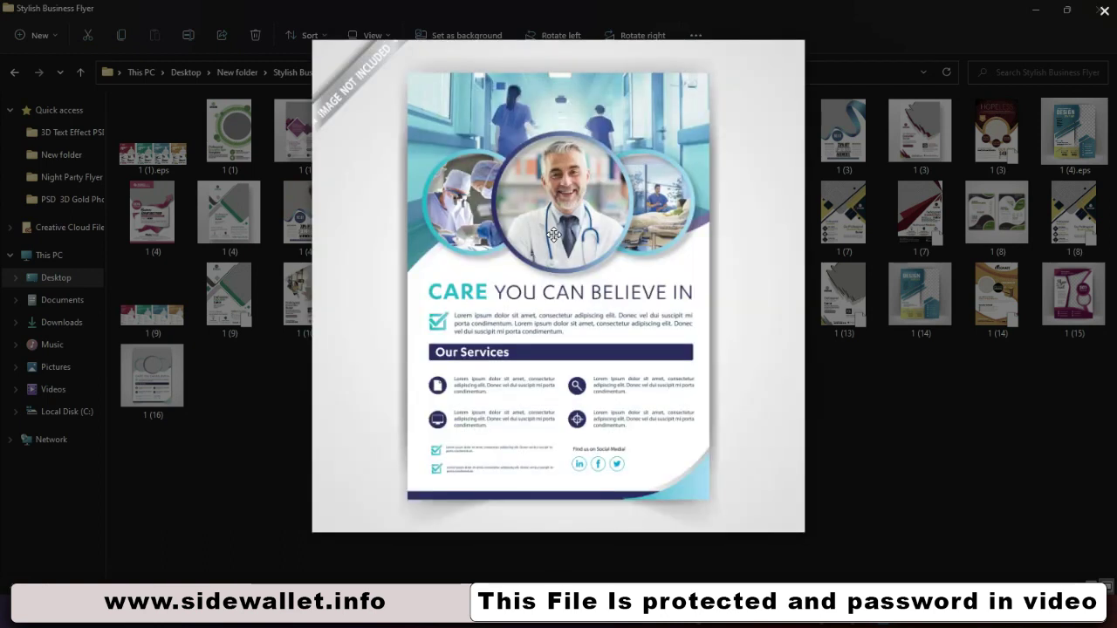
key(Right)
key(Right)
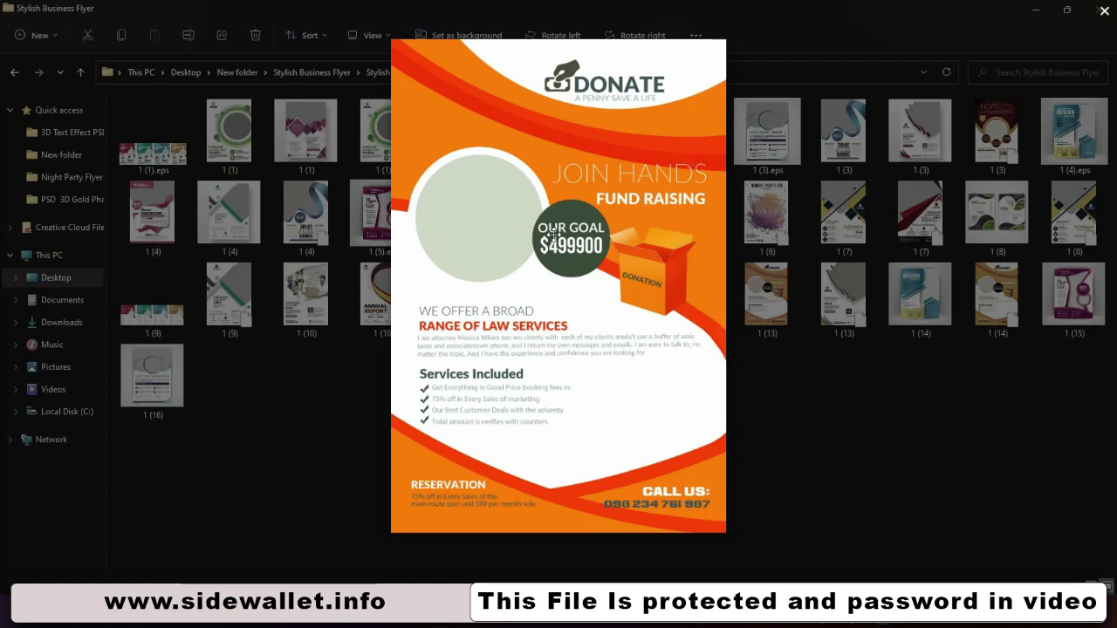
key(Right)
key(Right)
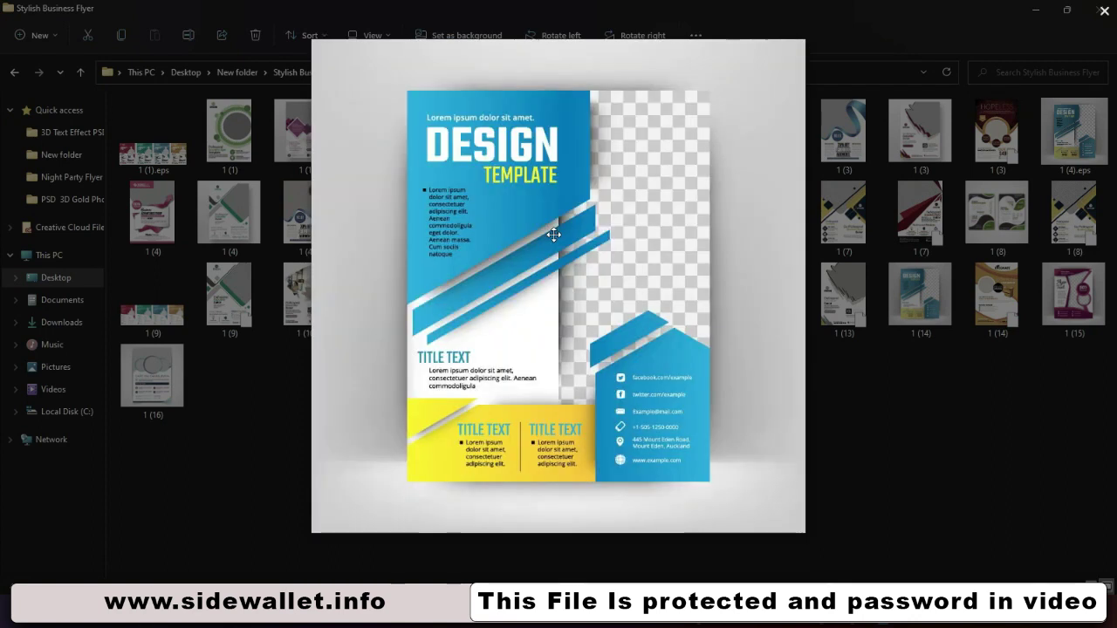
key(Right)
key(Right)
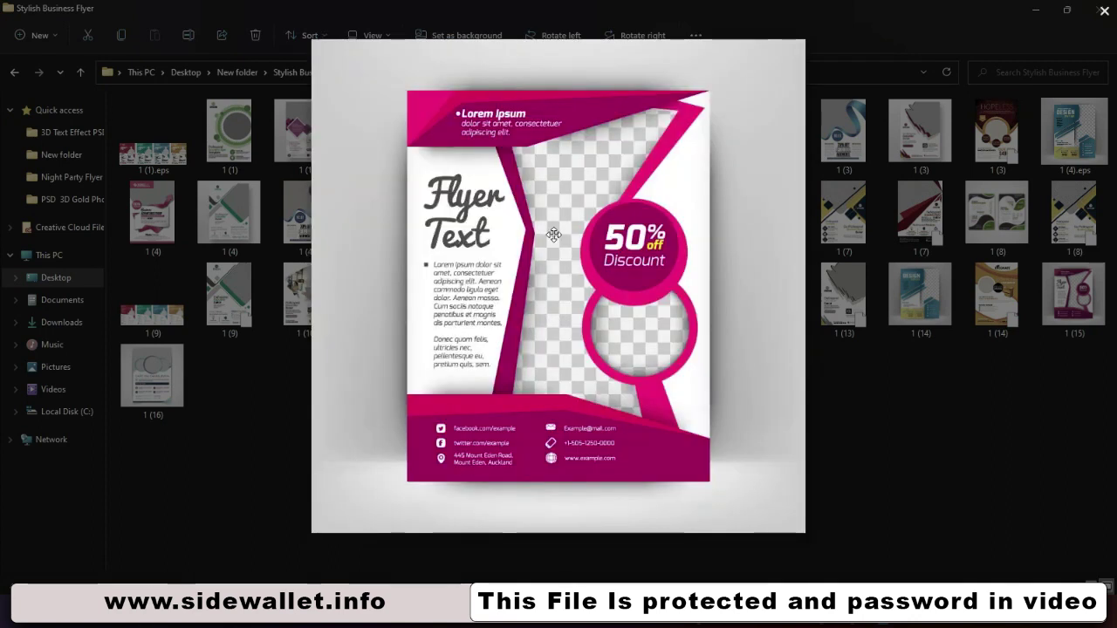
key(Right)
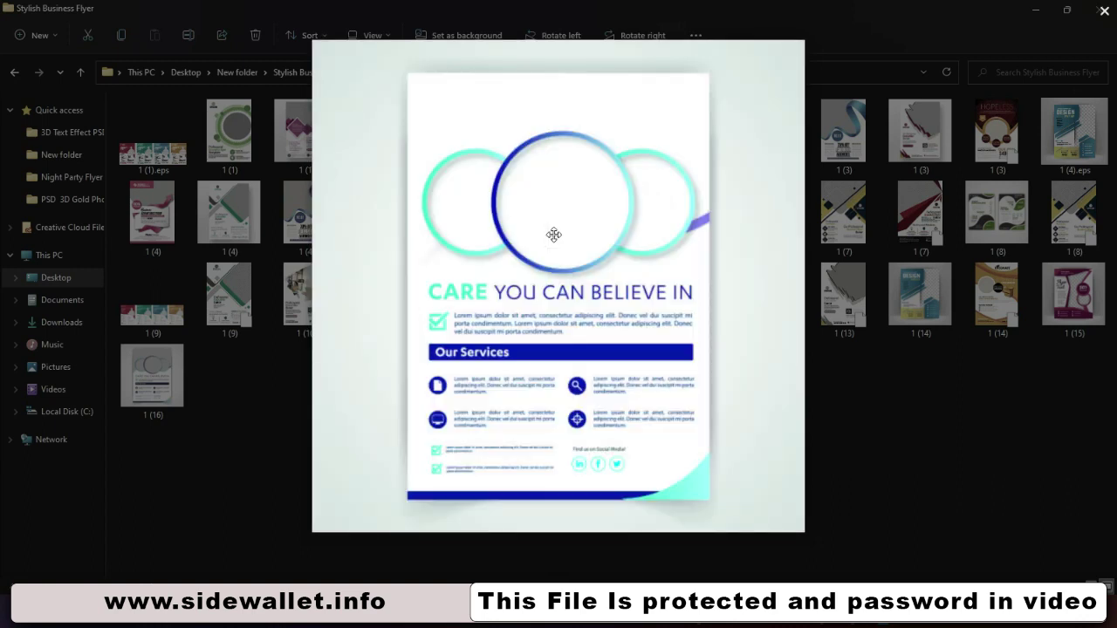
Step back through the previews past CARE and EPICON to the red HOPELESS flyer.
key(Left)
key(Left)
key(Left)
key(Left)
key(Left)
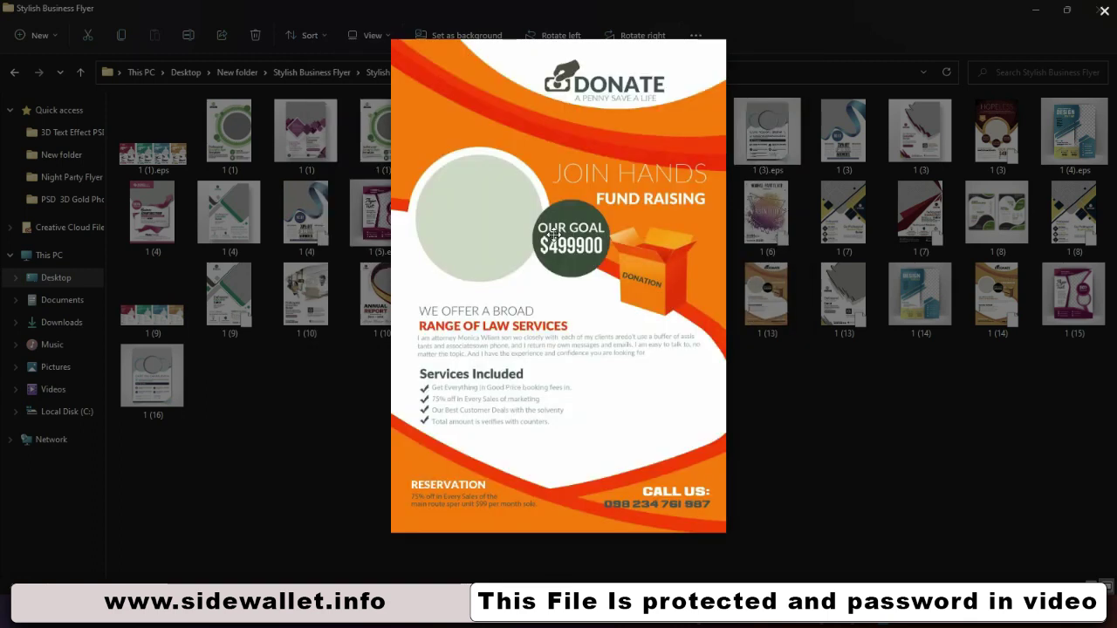
key(Left)
key(Left)
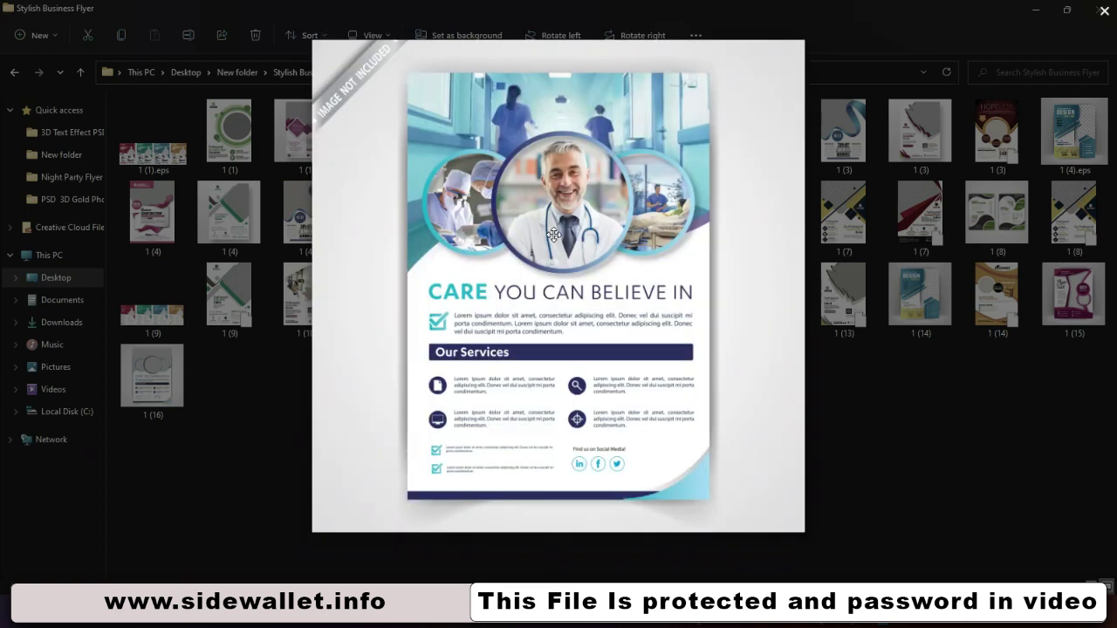
key(Left)
key(Left)
key(Left)
key(Left)
key(Left)
key(Left)
key(Left)
key(Left)
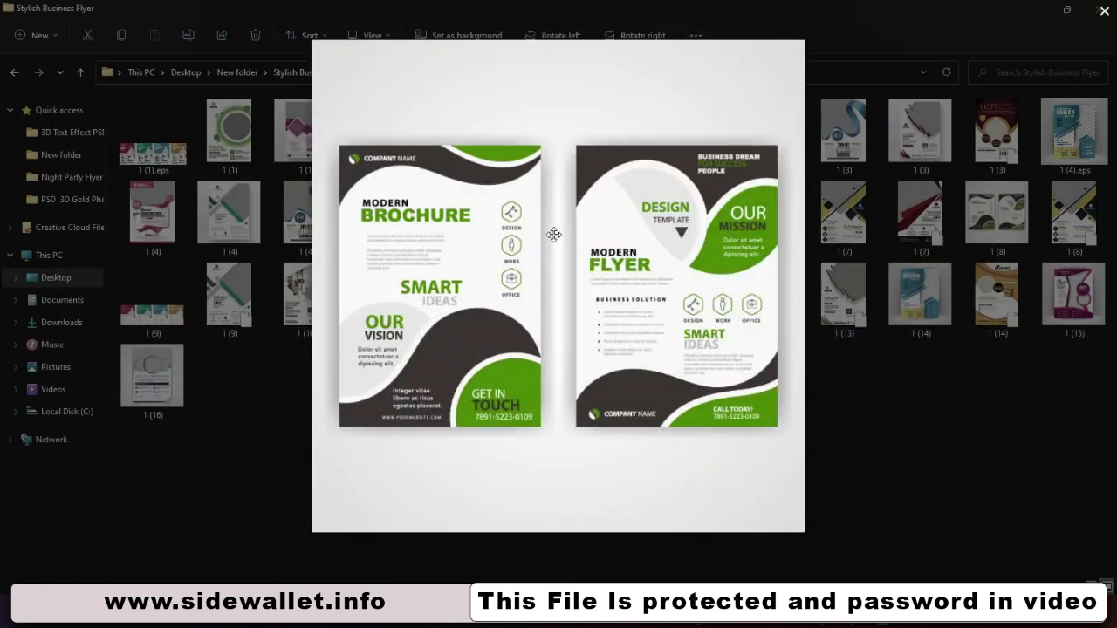
key(Left)
key(Left)
key(Left)
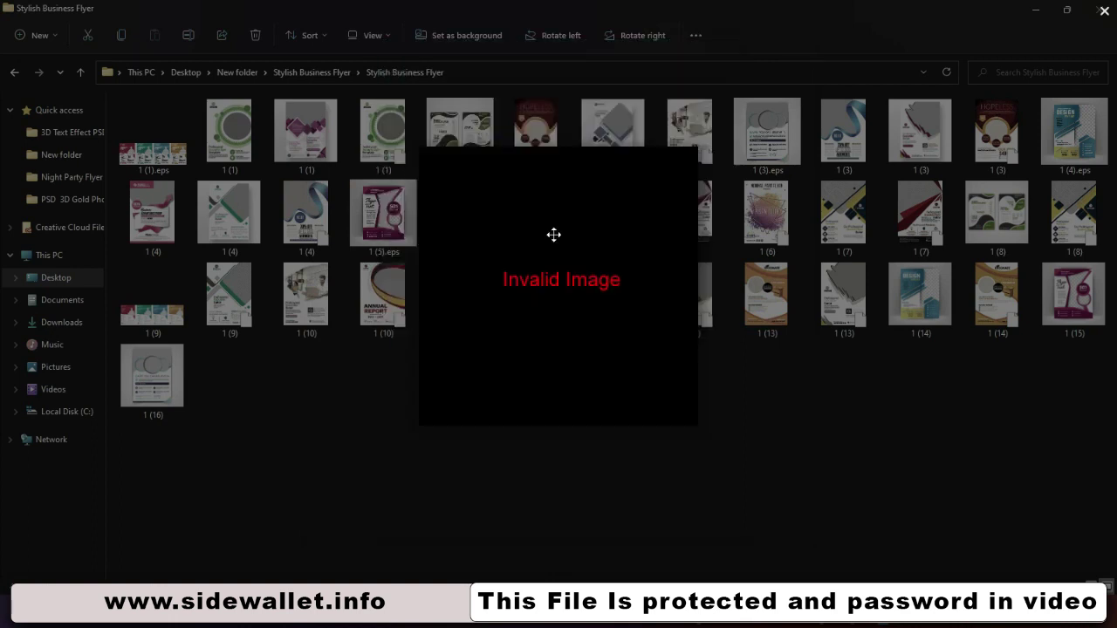
key(Left)
key(Left)
key(Left)
key(Left)
key(Left)
key(Left)
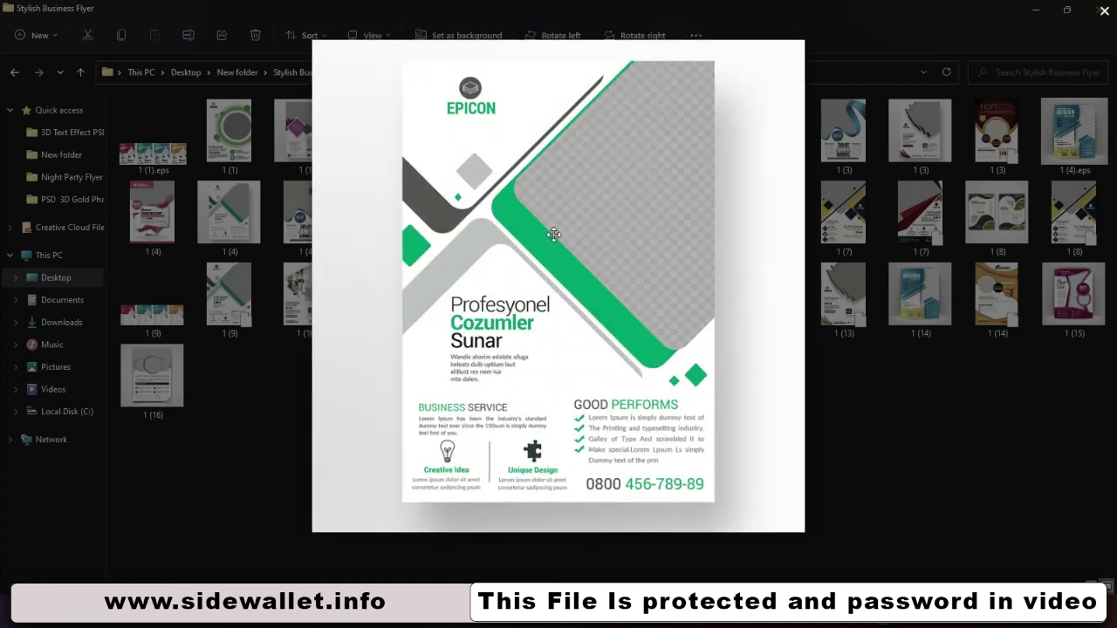
key(Left)
key(Left)
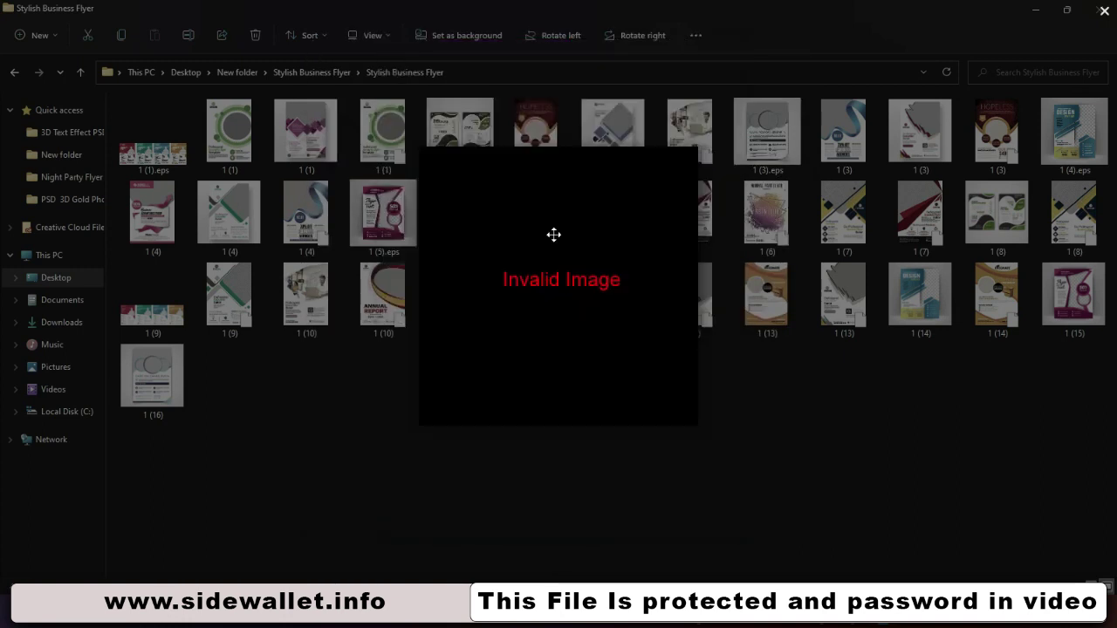
key(Left)
key(Left)
key(Left)
key(Left)
key(Left)
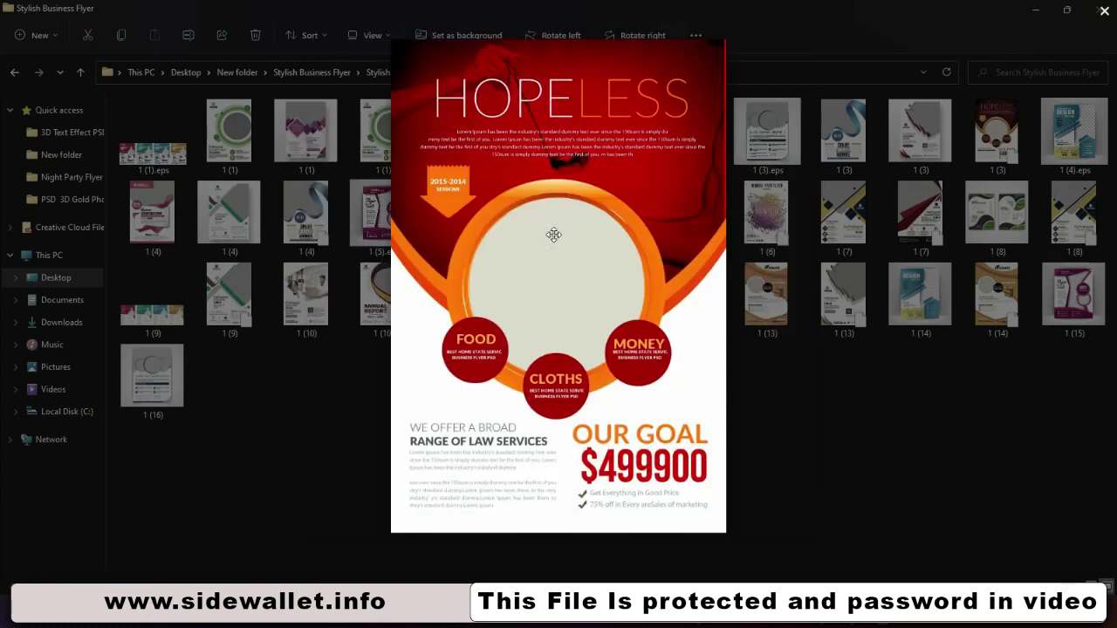
key(Left)
key(Left)
key(Left)
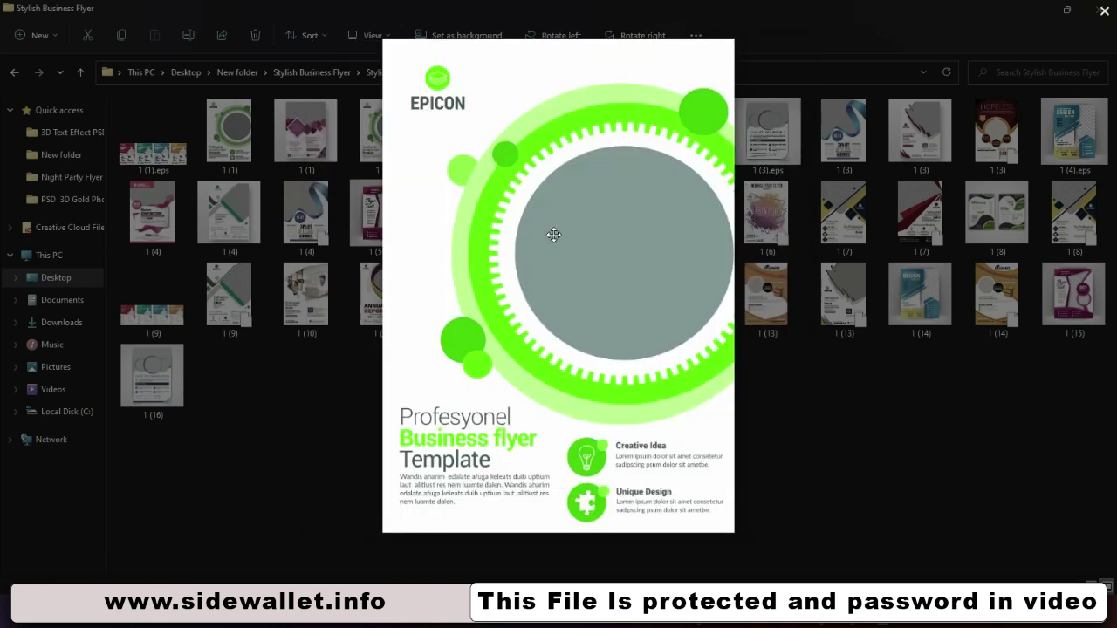
Close the preview and open the pink 1 (5) flyer PSD in Photoshop.
click(1104, 10)
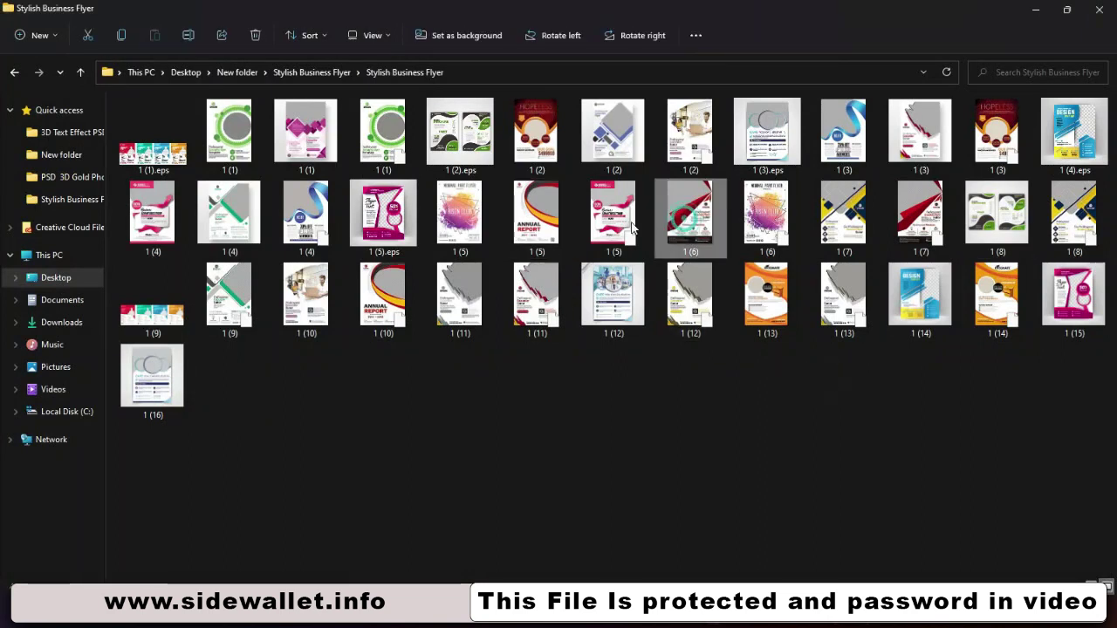
click(567, 232)
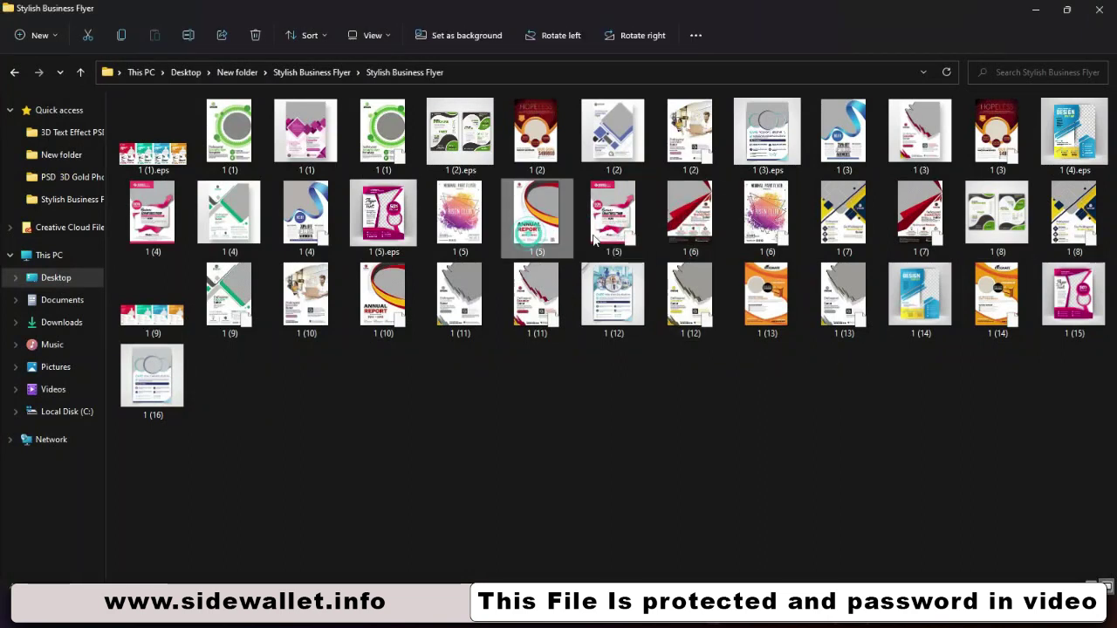
click(620, 229)
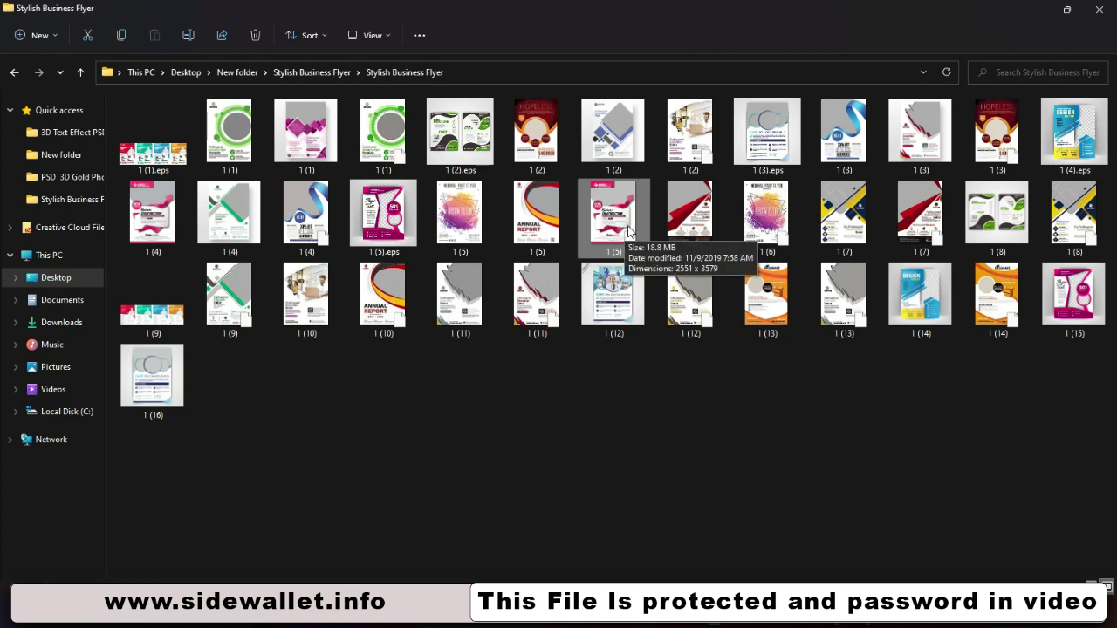
double_click(628, 230)
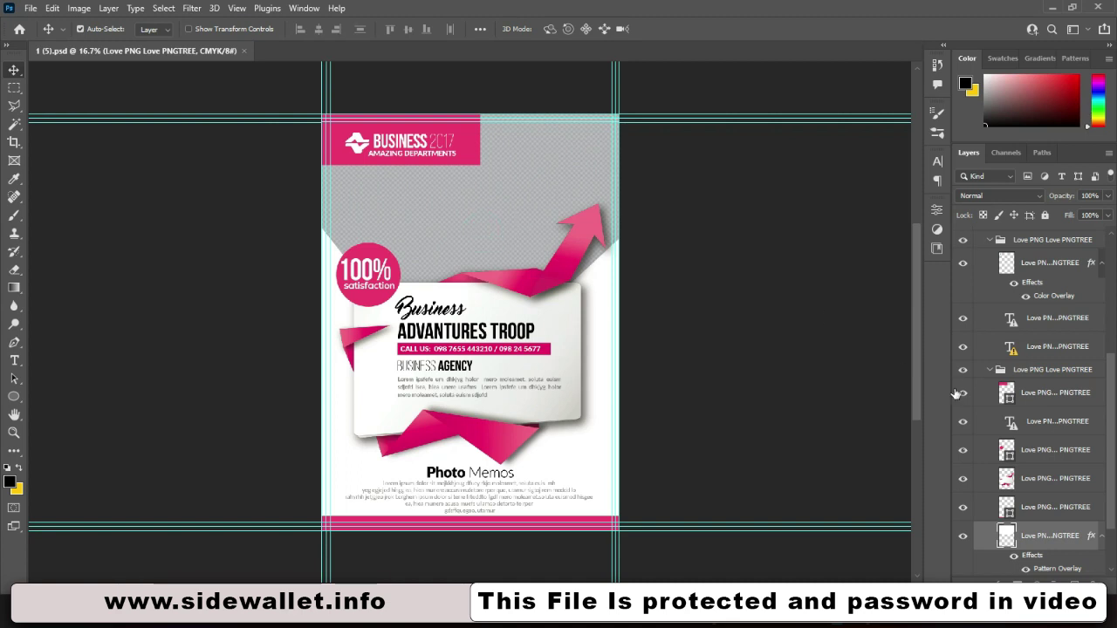
Find the grey photo placeholder layer by toggling its visibility off and on.
scroll(1009, 437, down, 2)
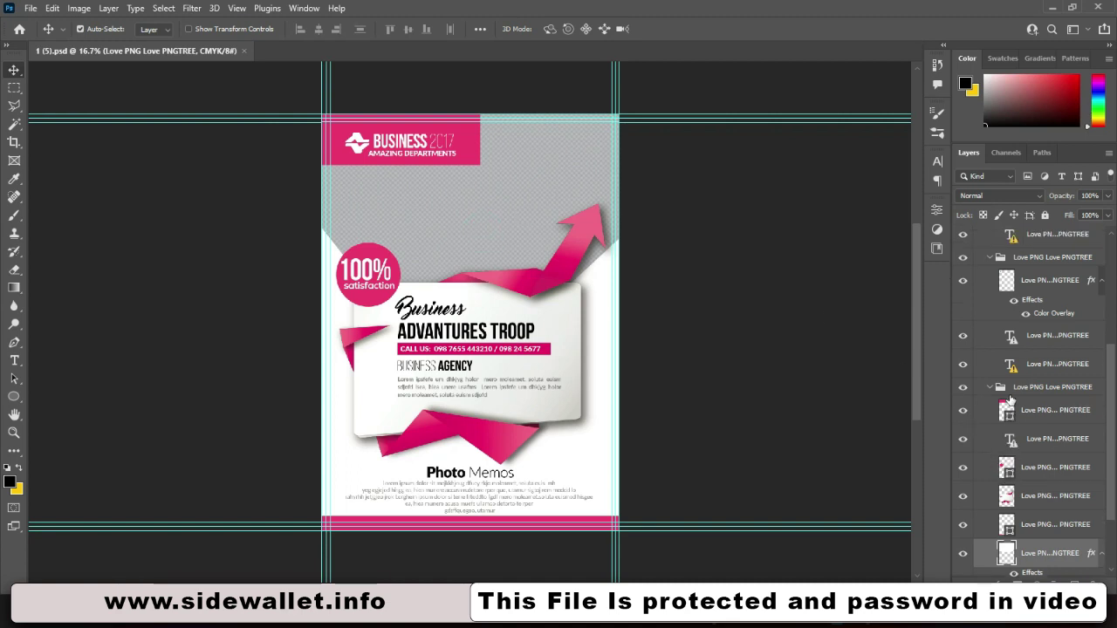
scroll(1009, 406, down, 1)
scroll(1009, 399, down, 1)
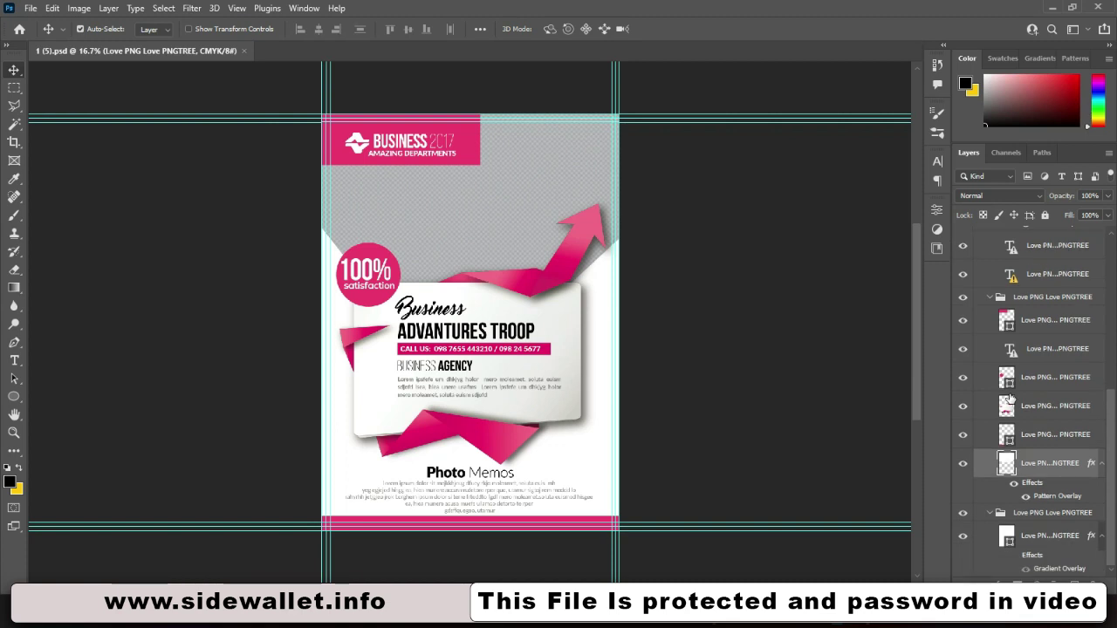
click(963, 465)
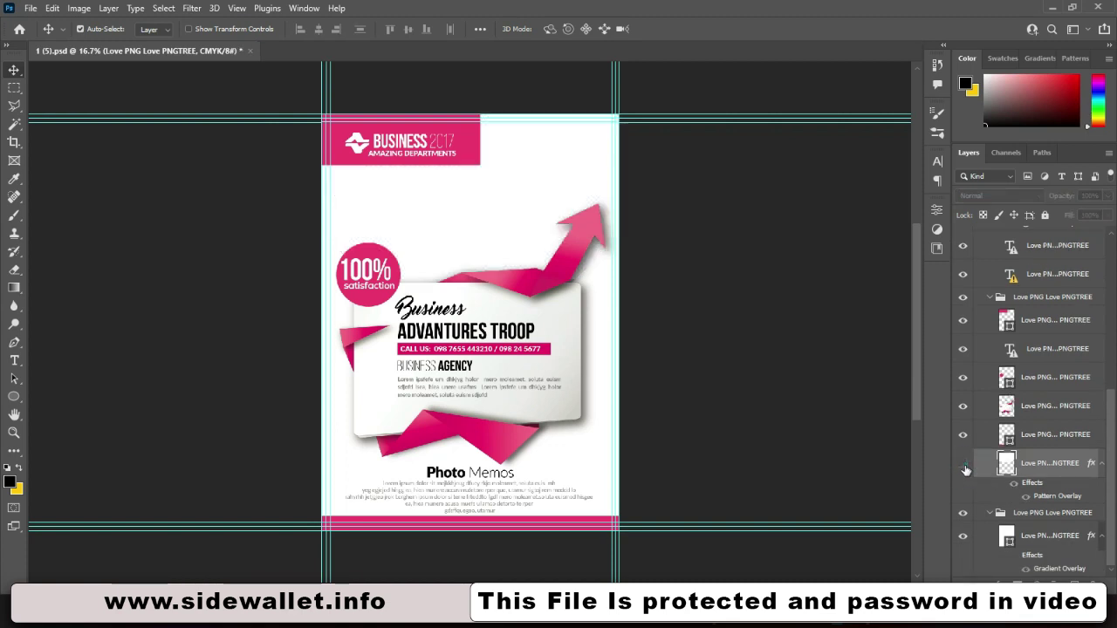
click(964, 465)
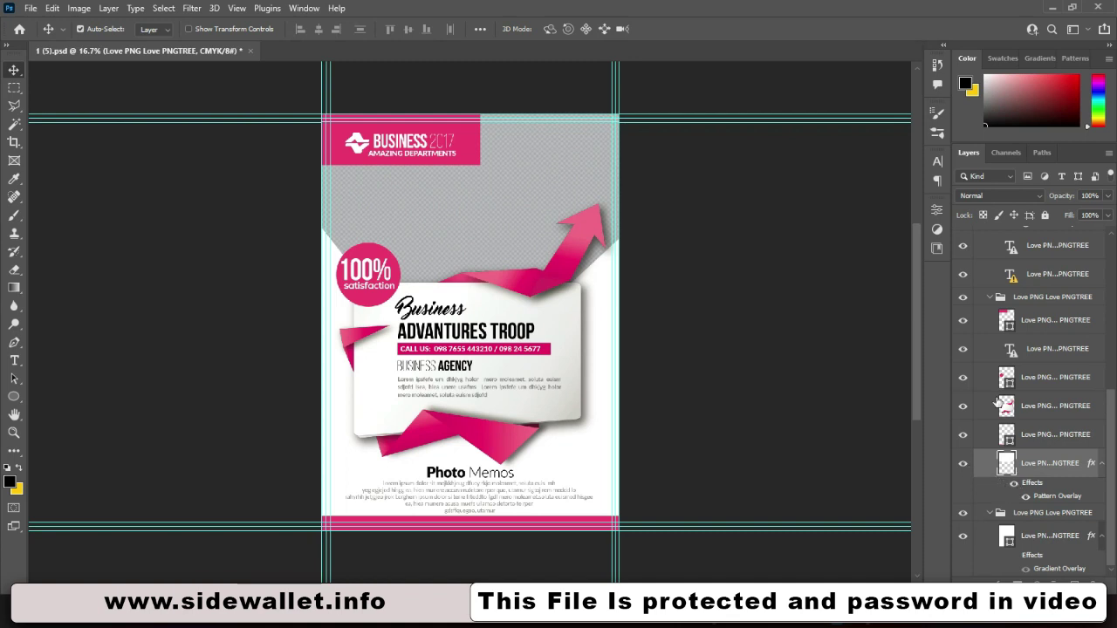
Collapse the expanded layer groups and open the group holding the grey placeholder.
click(990, 301)
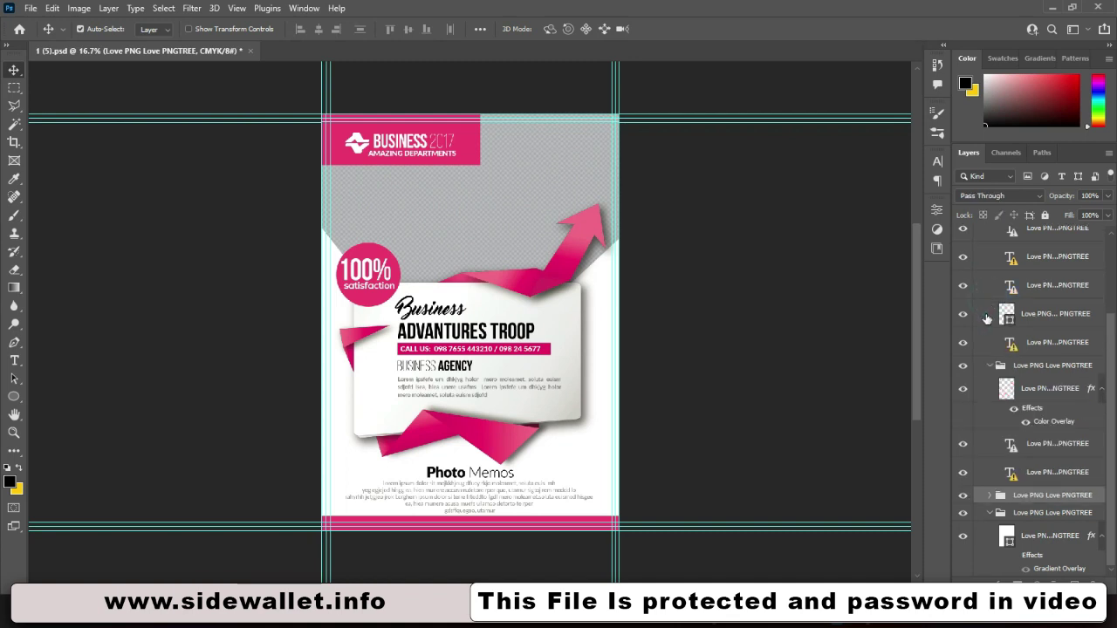
click(992, 369)
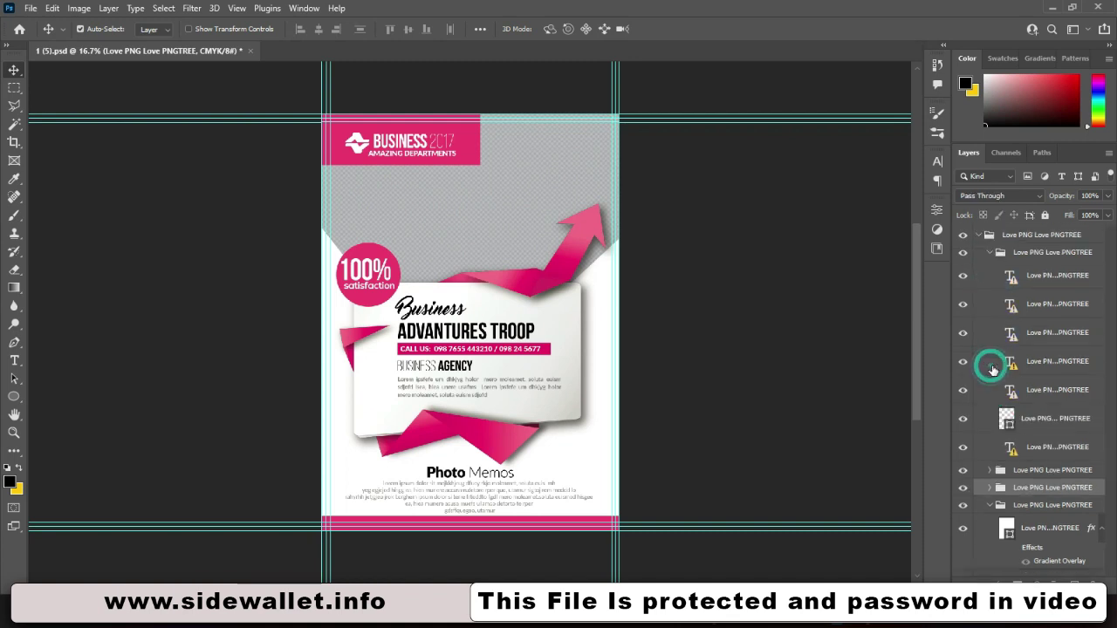
click(989, 506)
click(987, 253)
click(987, 253)
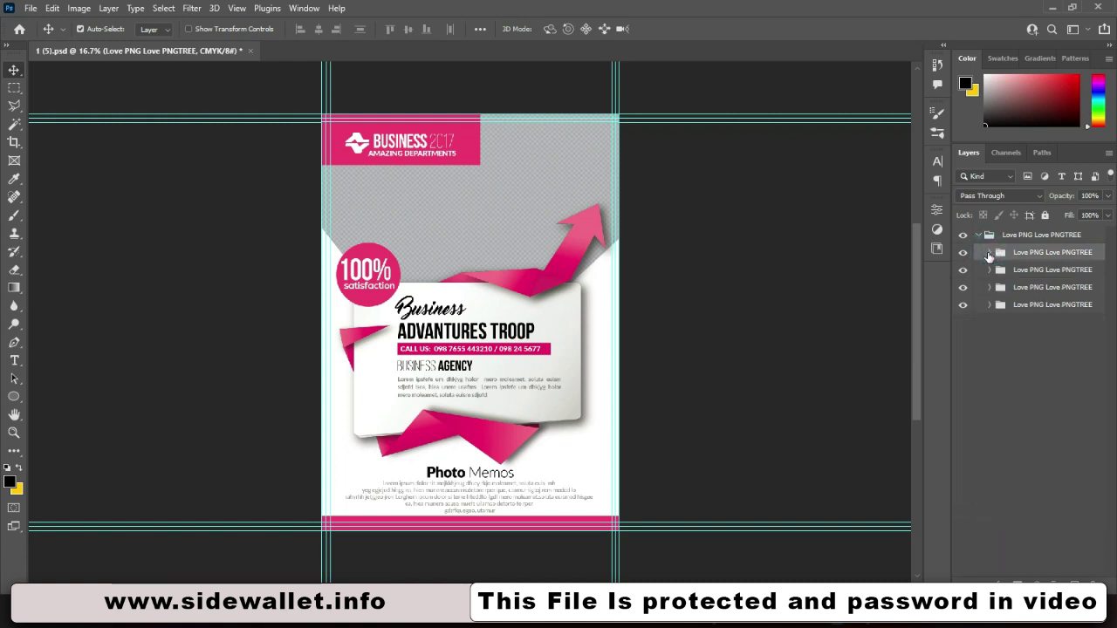
click(1028, 271)
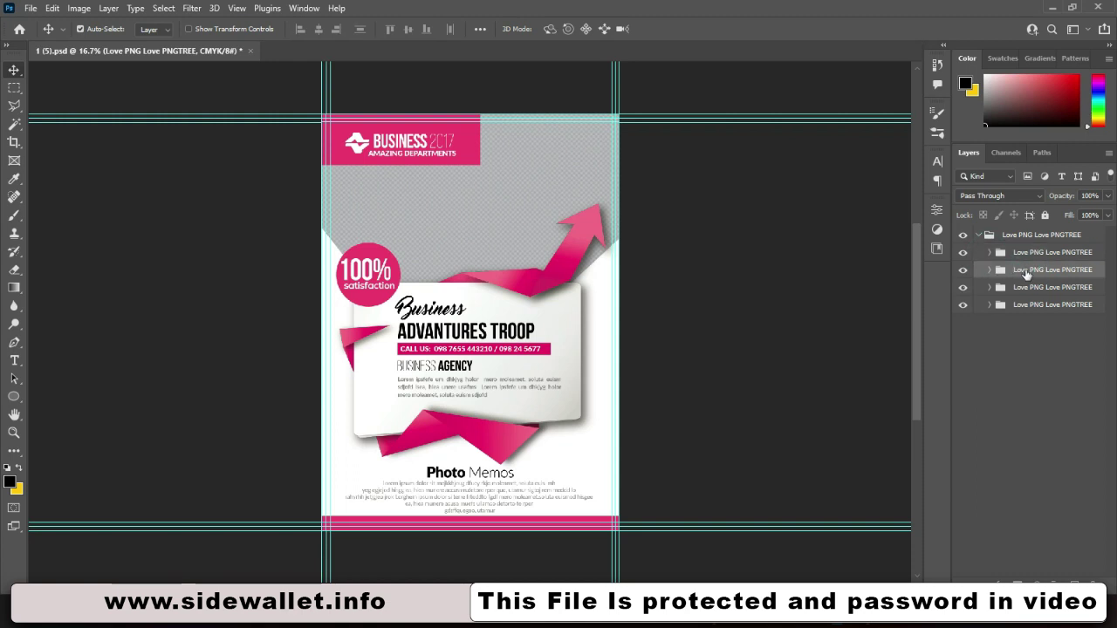
click(479, 243)
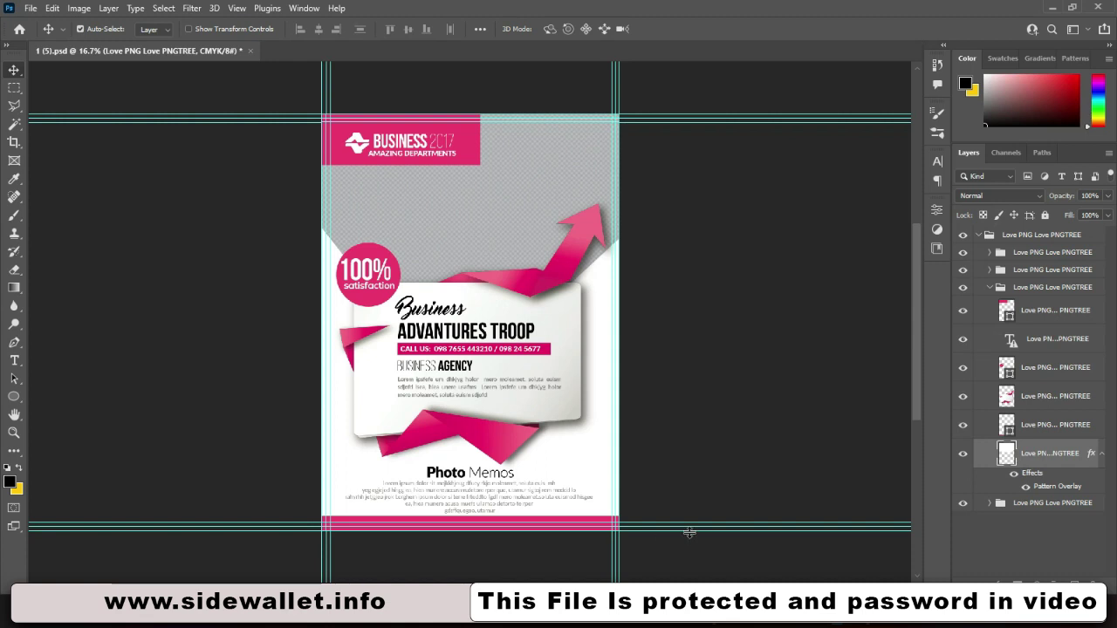
Place the 1 (2) businessman photo on the flyer, resize it, then cancel the placement.
click(717, 537)
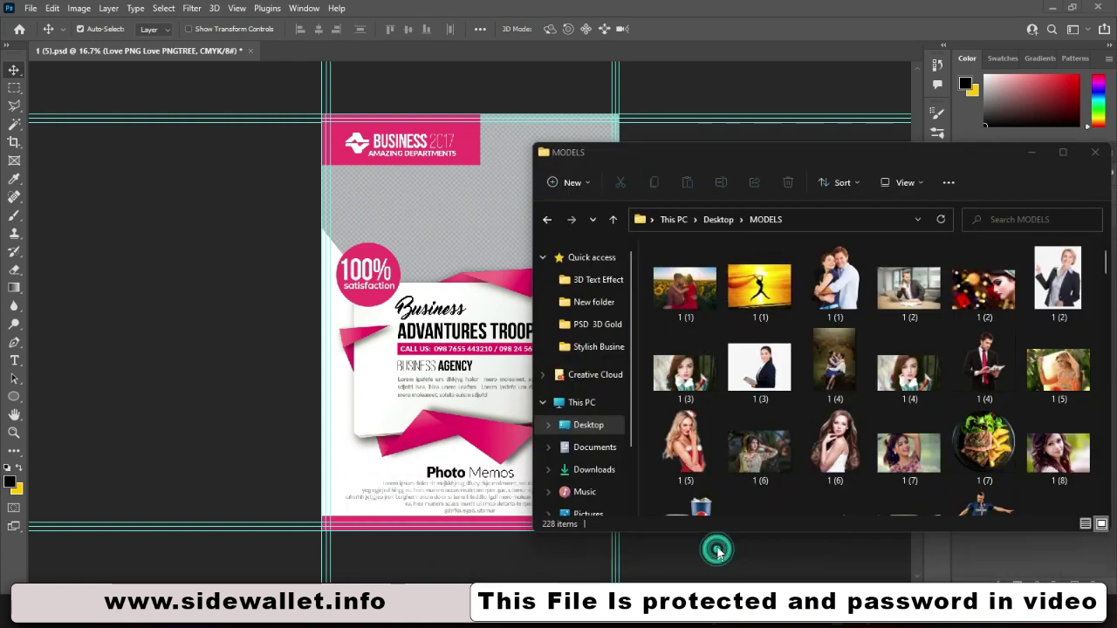
drag(892, 294, 461, 246)
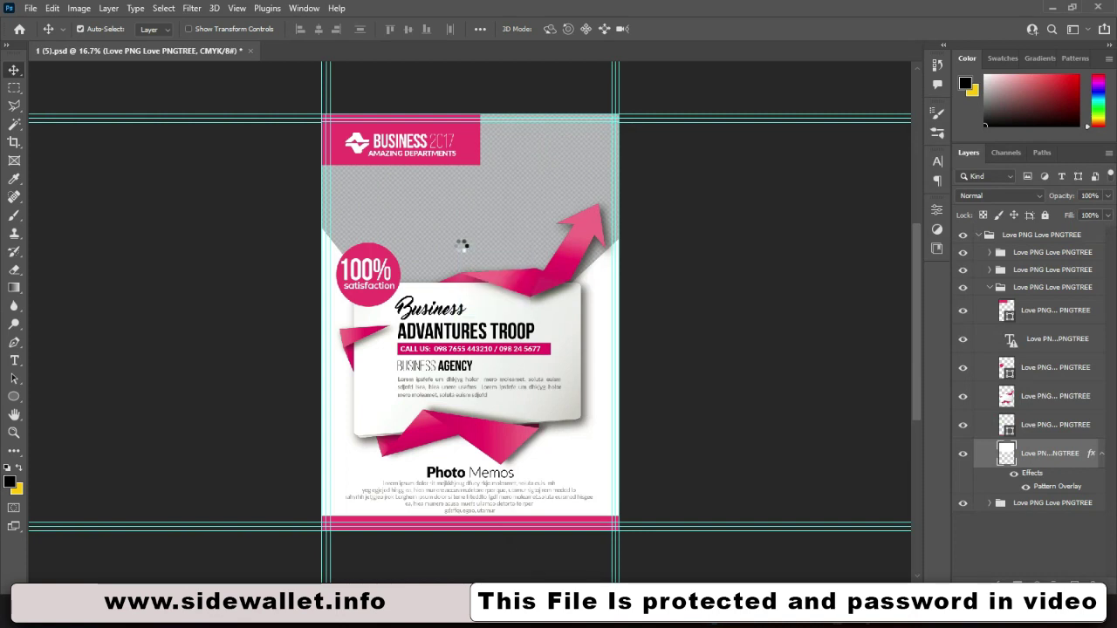
mouse_move(471, 246)
mouse_down()
mouse_move(453, 185)
mouse_move(462, 230)
mouse_move(472, 161)
mouse_up()
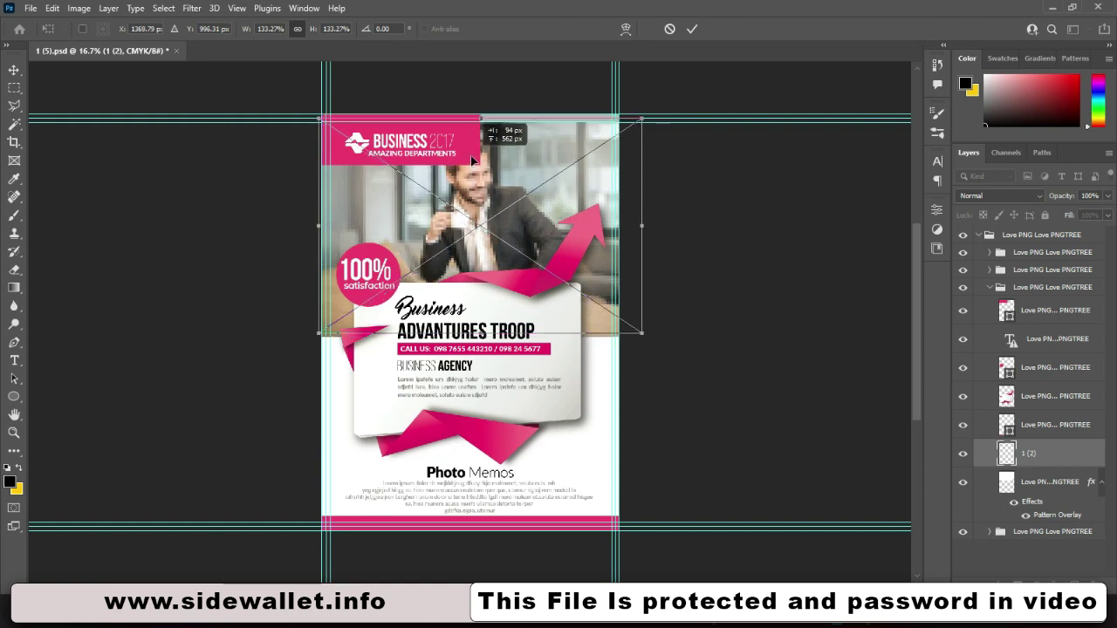
drag(474, 160, 478, 160)
click(670, 29)
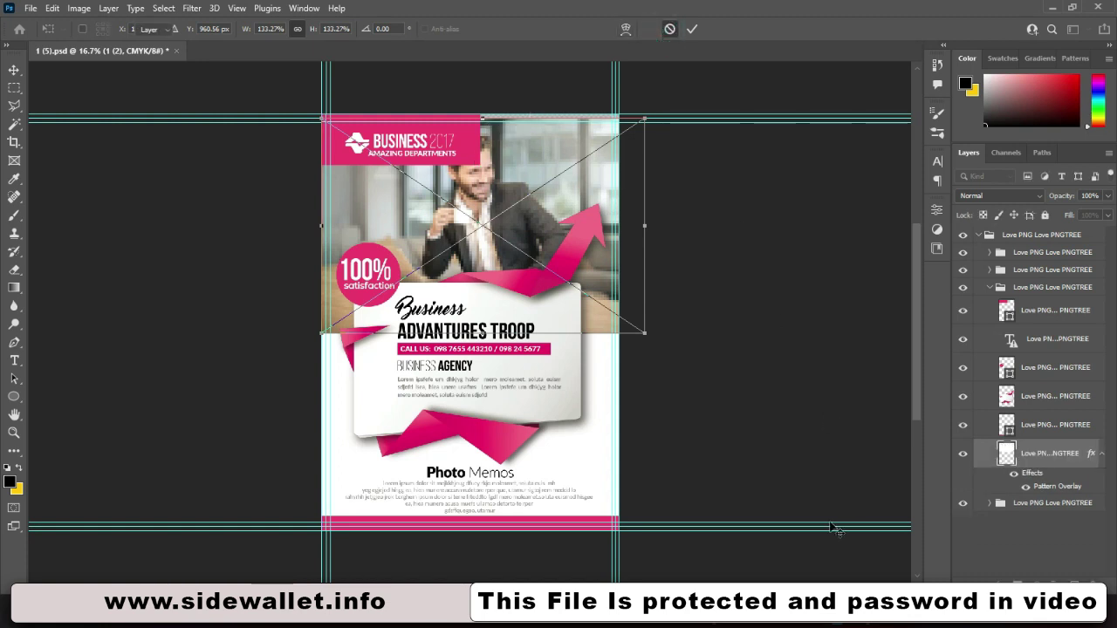
Bring up the MODELS folder and pick photo 1 (90) instead.
click(721, 580)
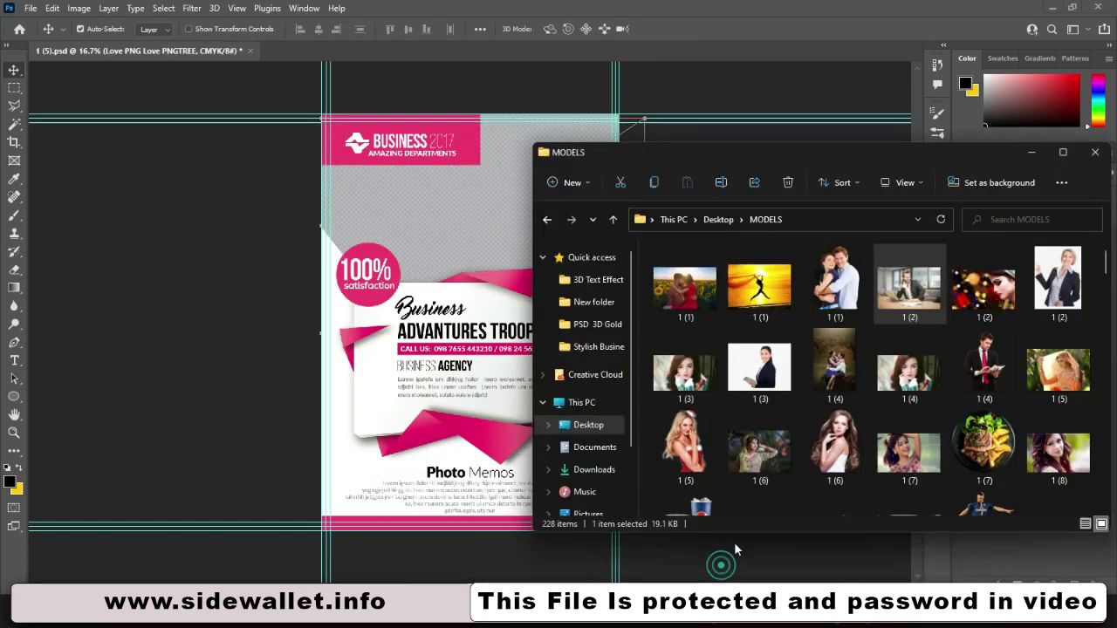
click(829, 414)
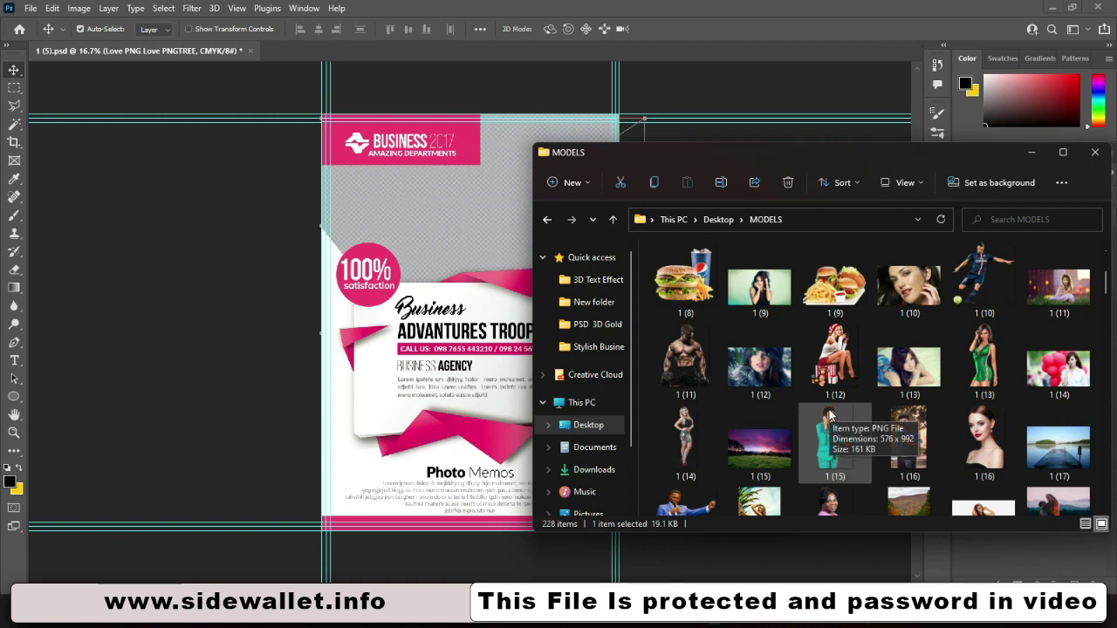
scroll(829, 415, down, 5)
scroll(829, 416, down, 5)
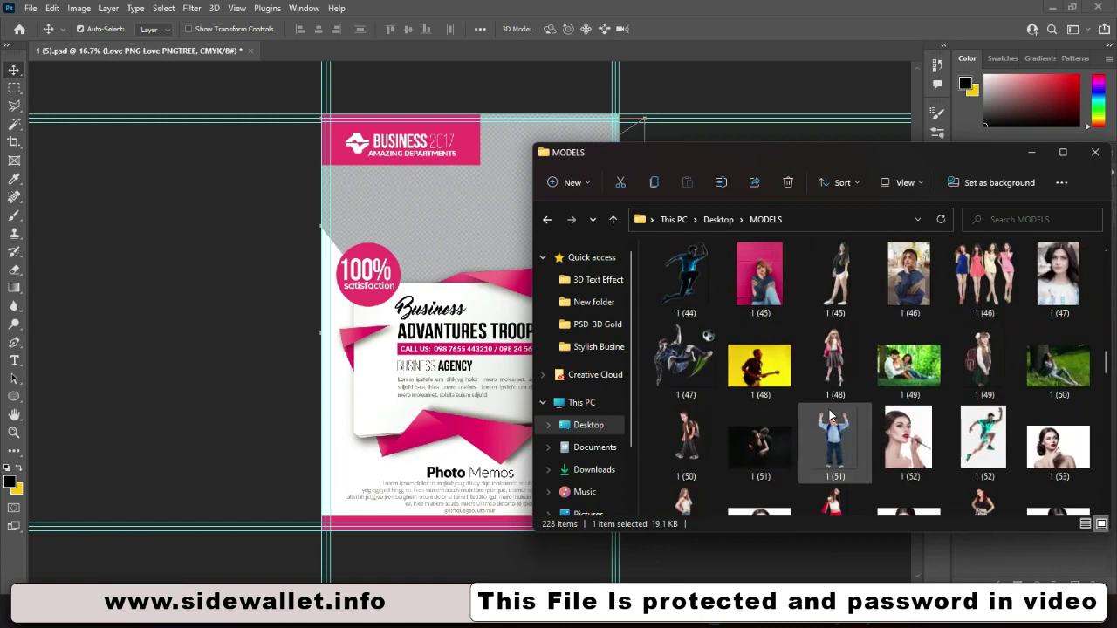
scroll(829, 414, down, 3)
scroll(829, 415, down, 4)
scroll(829, 414, down, 3)
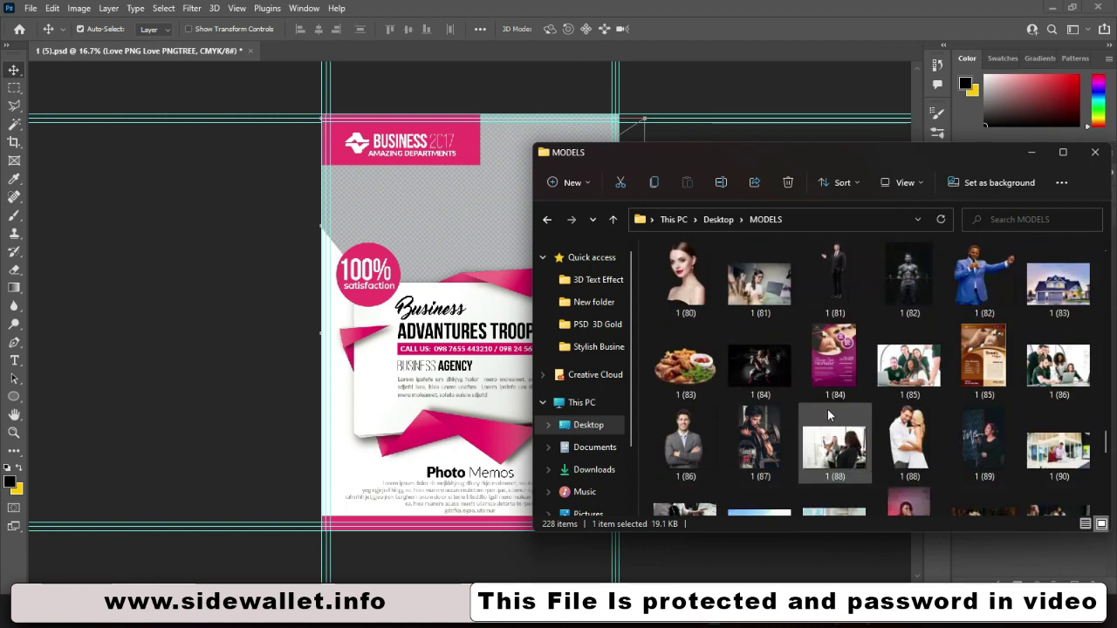
click(1058, 454)
Place office photo 1 (90) in the flyer's top image area and commit it.
drag(1057, 454, 454, 321)
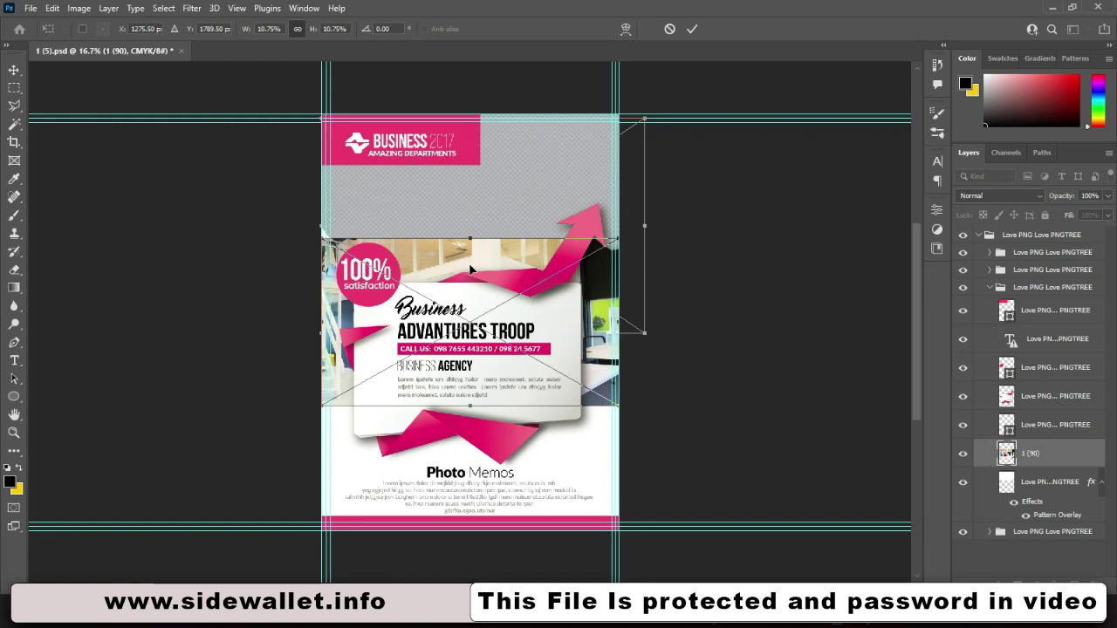
drag(469, 269, 467, 141)
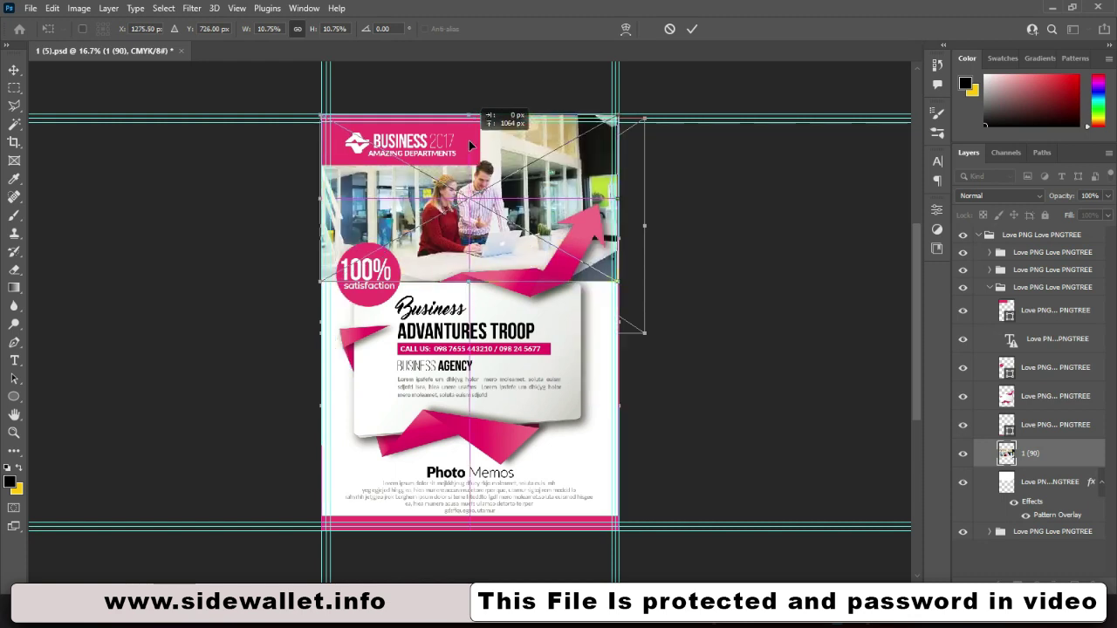
click(691, 29)
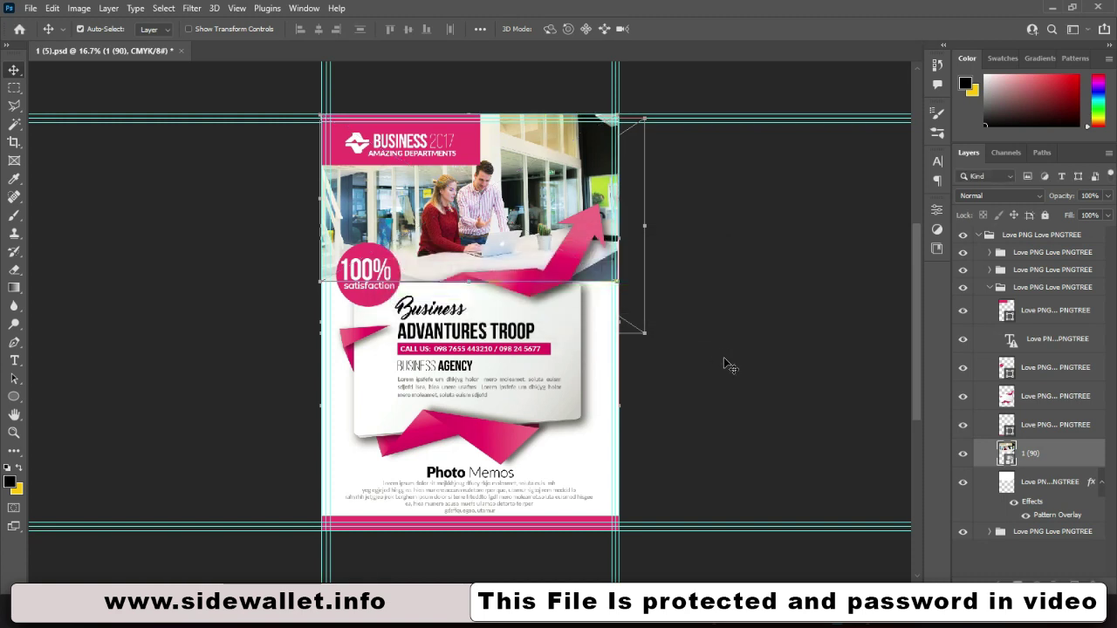
key(Return)
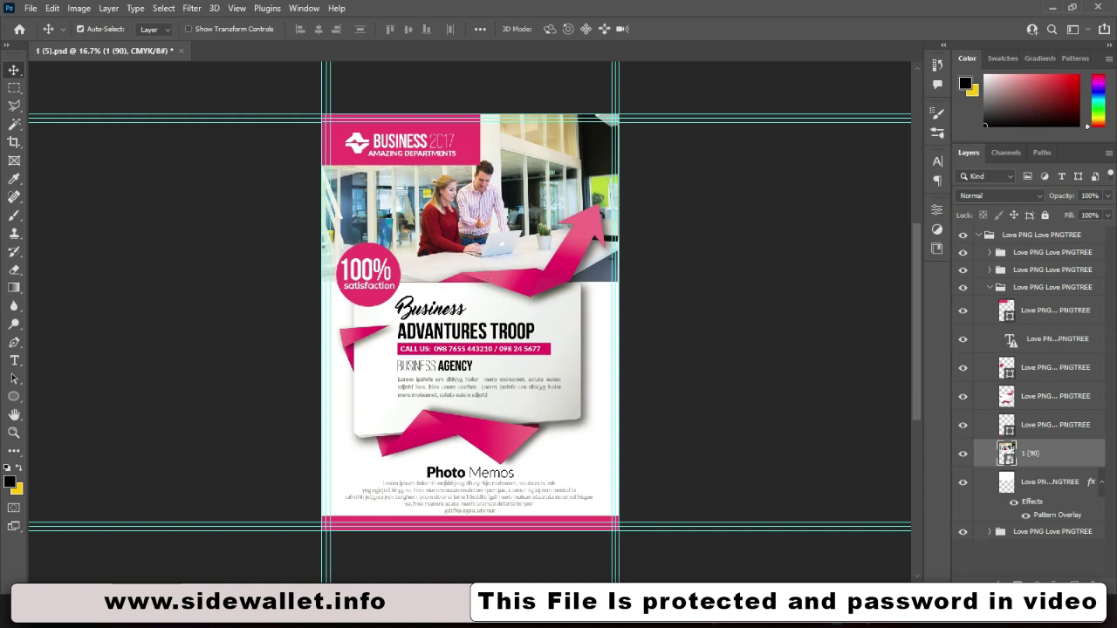
click(611, 541)
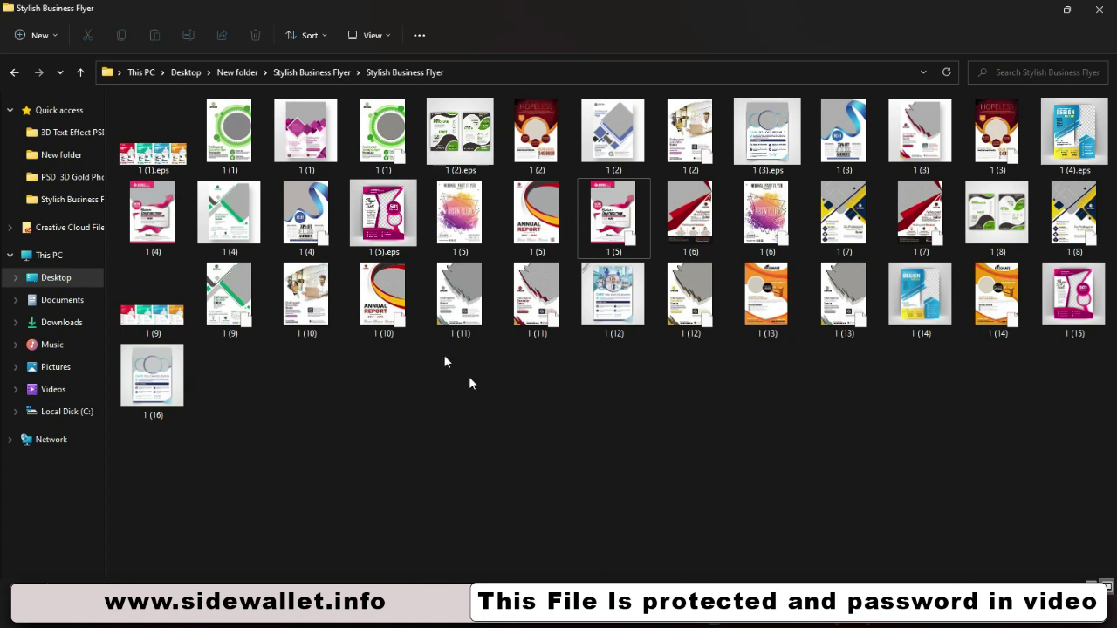
Open the green Epicon 1 (9) flyer PSD and dismiss the missing linked assets warning.
click(232, 301)
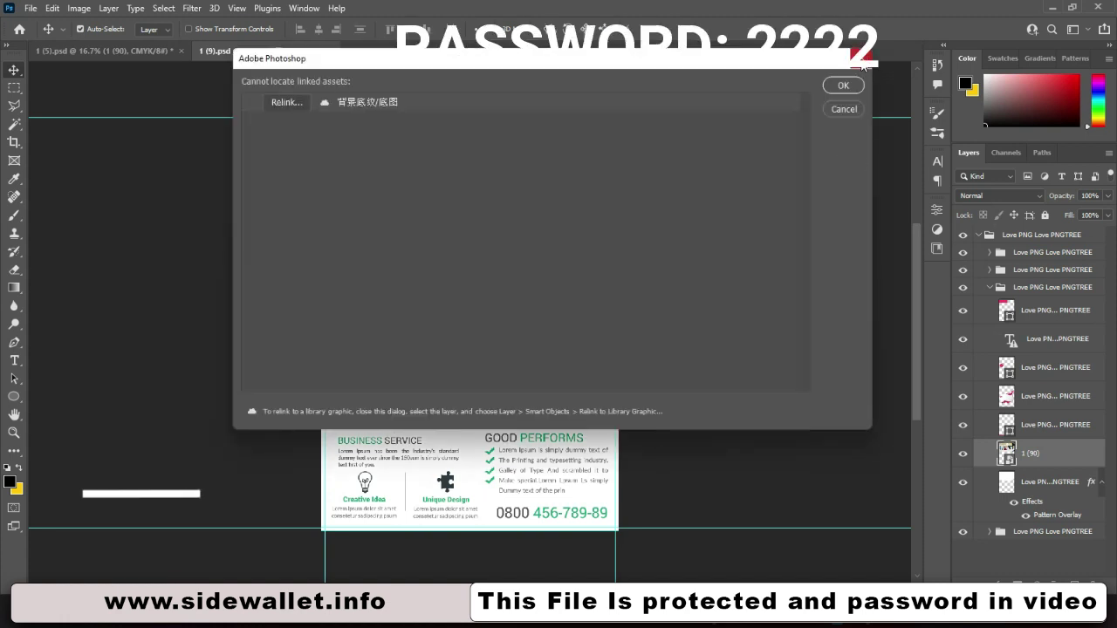
click(862, 62)
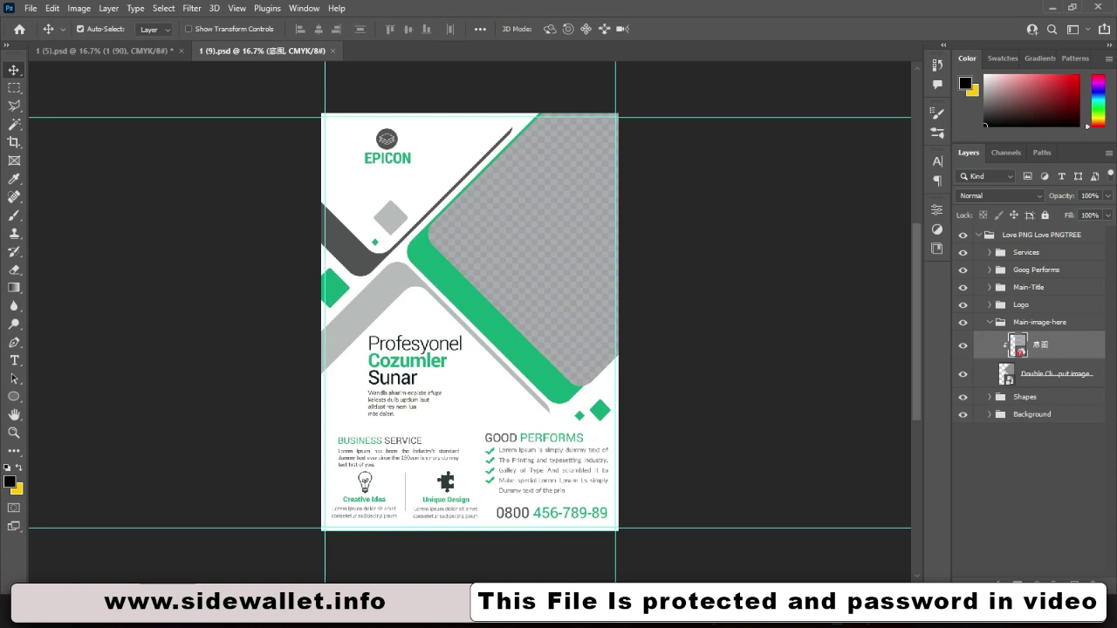
Place group photo 1 (85) on the Epicon flyer, enlarge it, and clip it into the image shape.
mouse_move(724, 626)
click(724, 532)
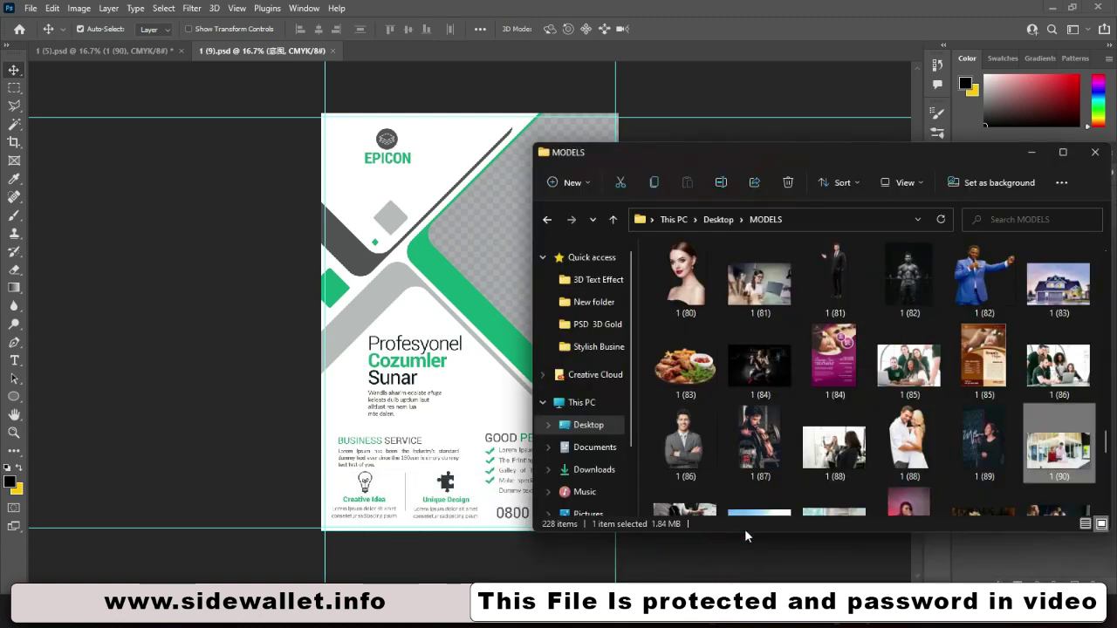
mouse_move(772, 284)
mouse_down()
mouse_move(814, 338)
mouse_move(503, 233)
mouse_up()
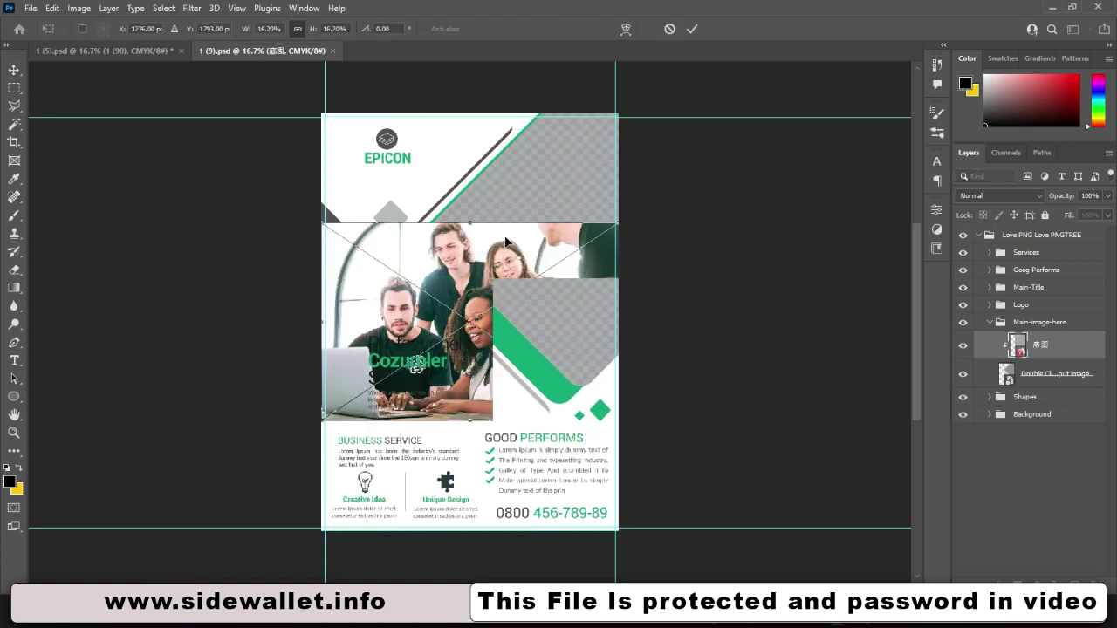
mouse_move(506, 241)
mouse_down()
mouse_move(559, 129)
mouse_move(559, 101)
mouse_up()
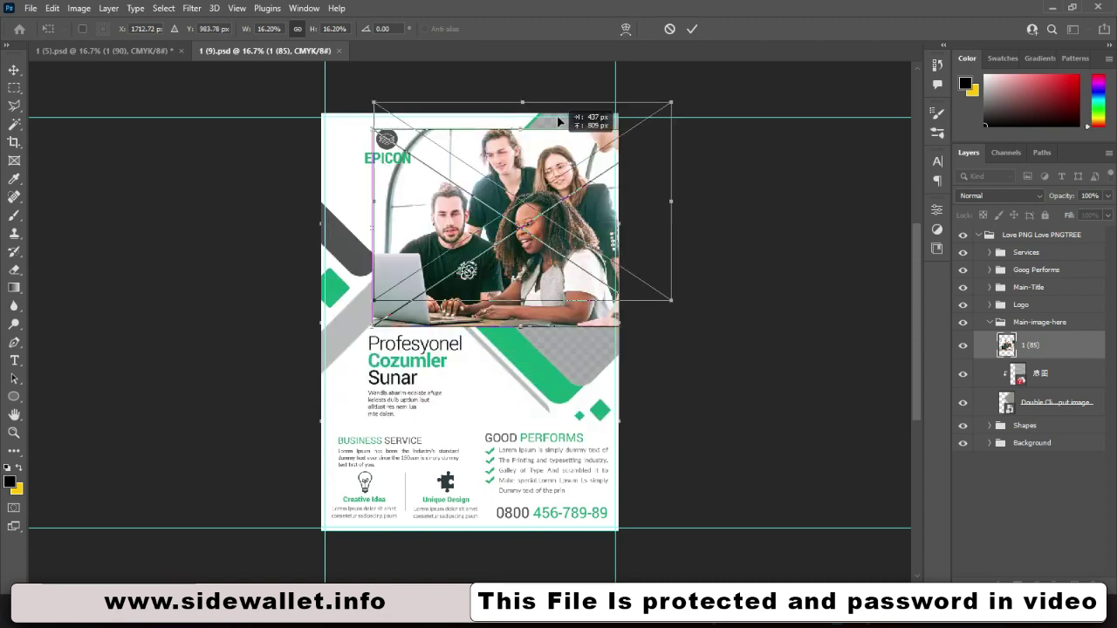
drag(516, 297, 518, 303)
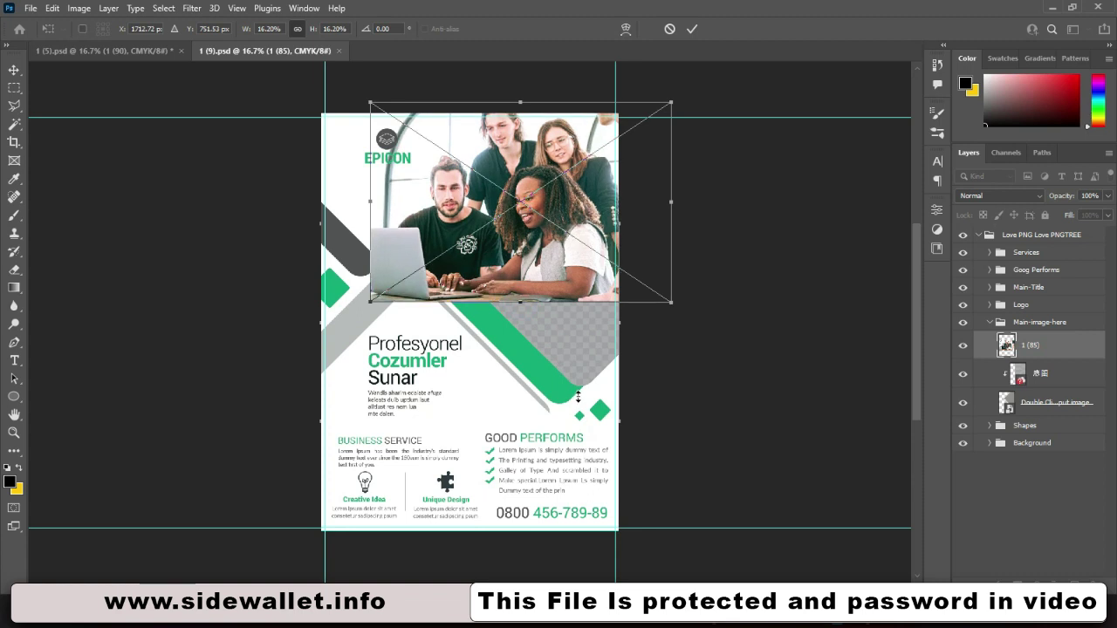
drag(576, 397, 578, 398)
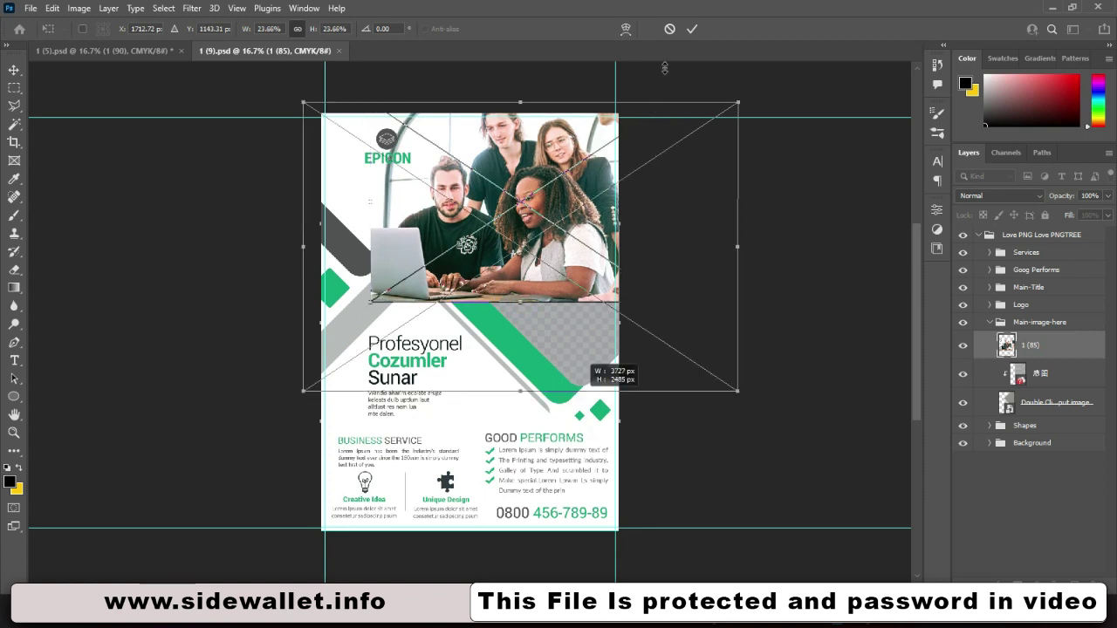
click(691, 28)
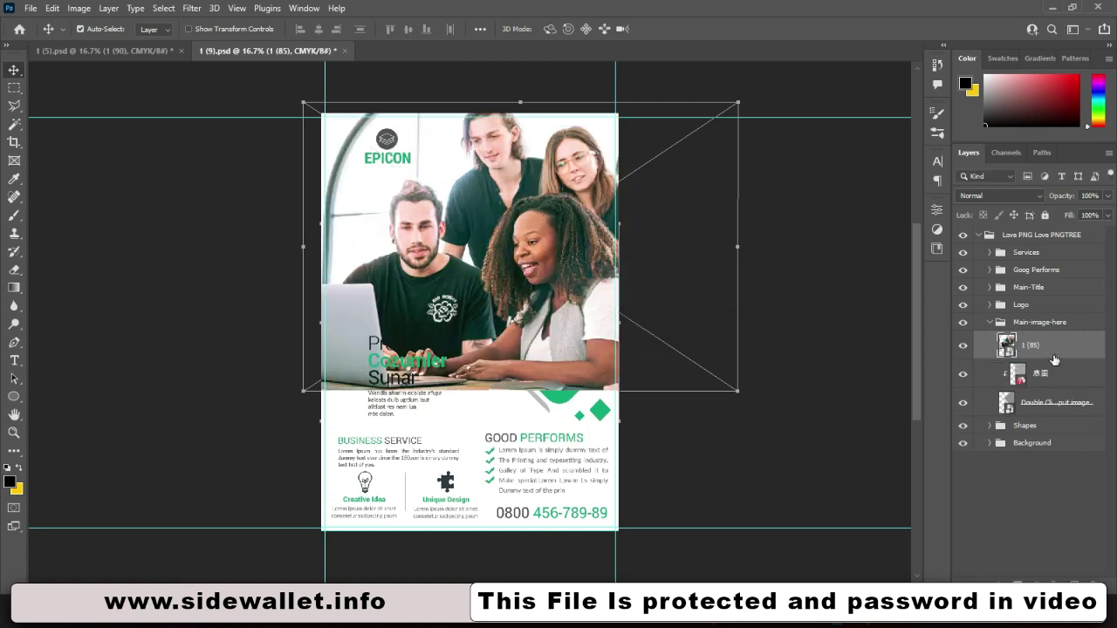
drag(1054, 360, 1047, 388)
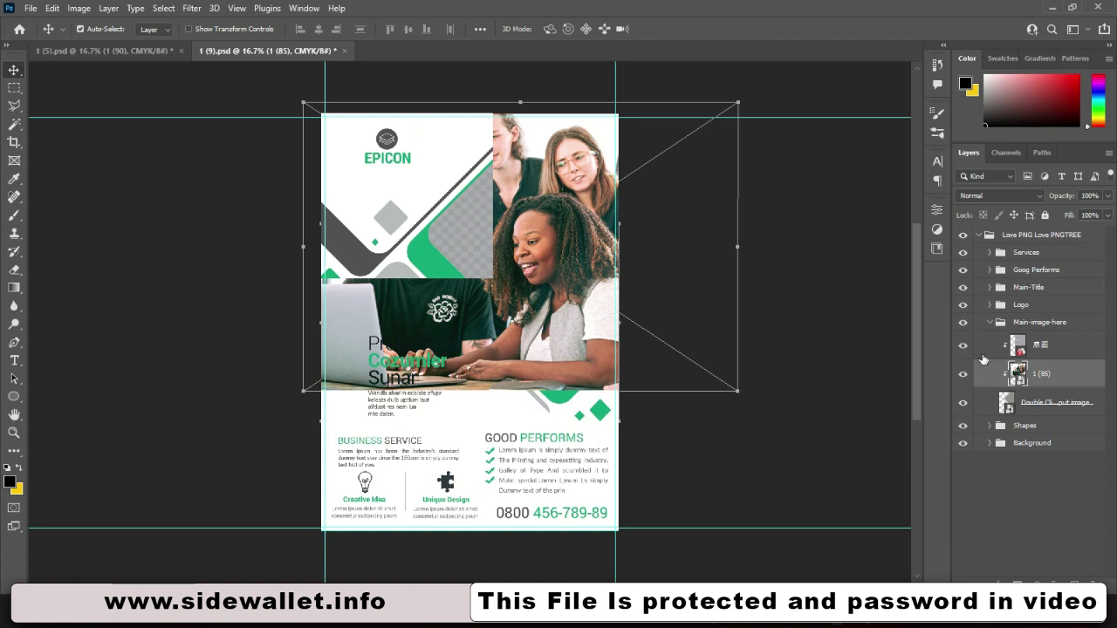
Hide the 表面 layer to reveal the group photo, commit it, and fit the flyer on screen.
click(963, 346)
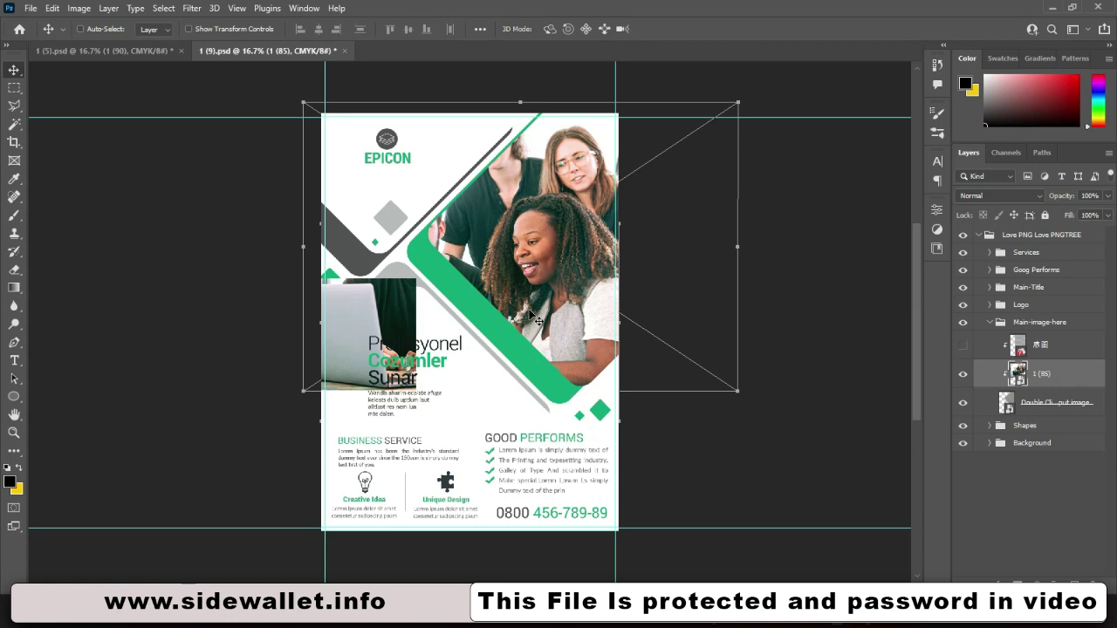
key(ctrl+minus)
key(ctrl+plus)
key(ctrl+plus)
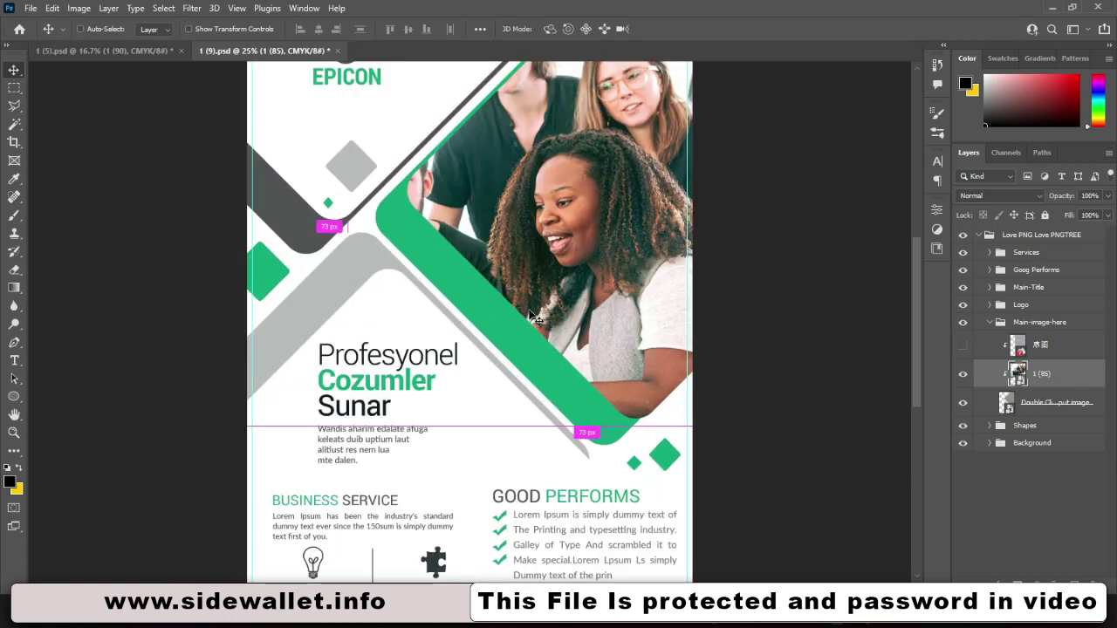
key(ctrl+0)
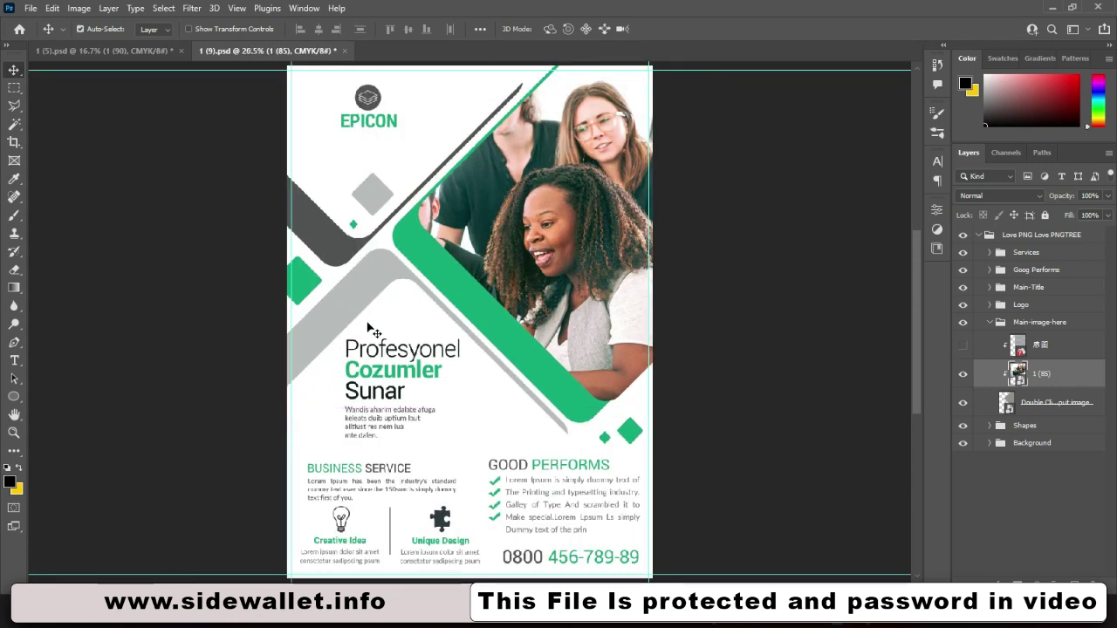
Check the Profesyonel heading, EPICON text and green shape layers, then return to the Stylish Business Flyer folder.
click(457, 351)
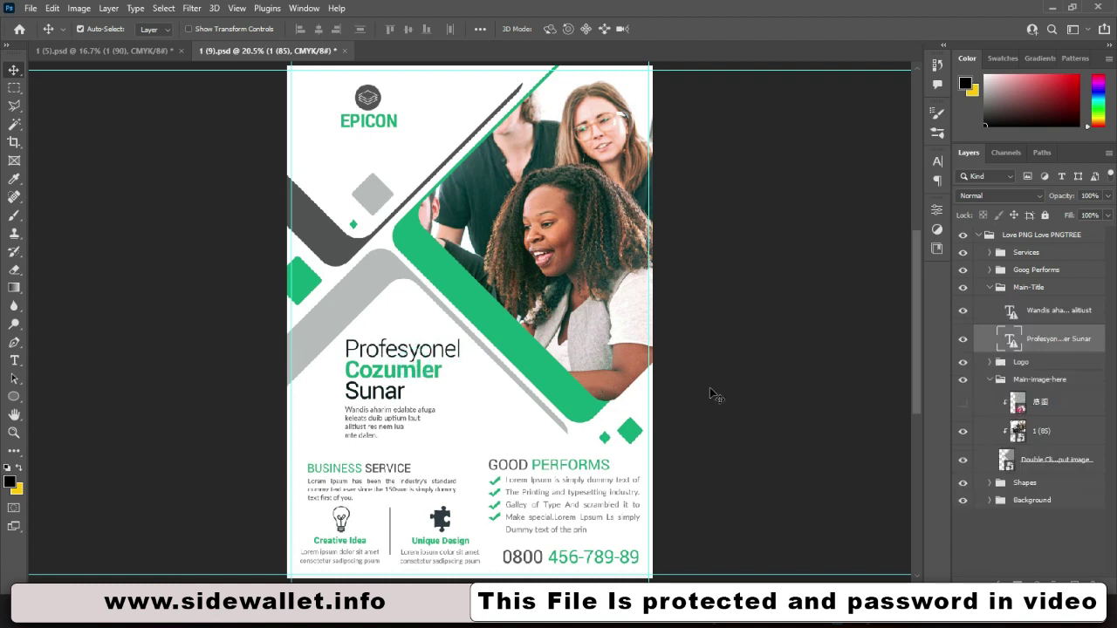
click(960, 340)
click(960, 341)
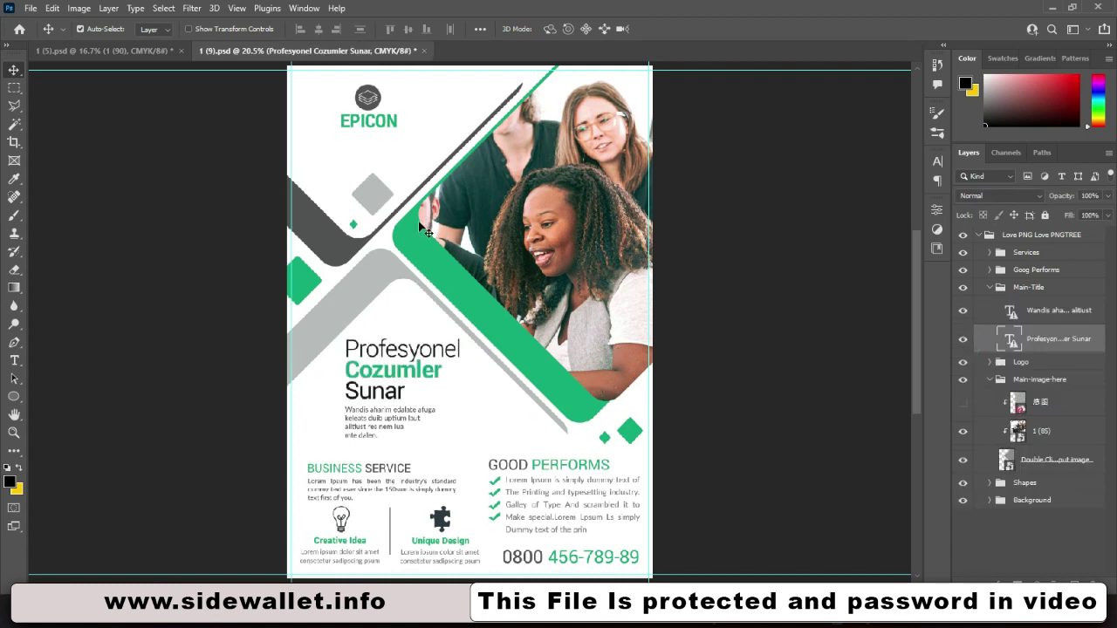
click(381, 131)
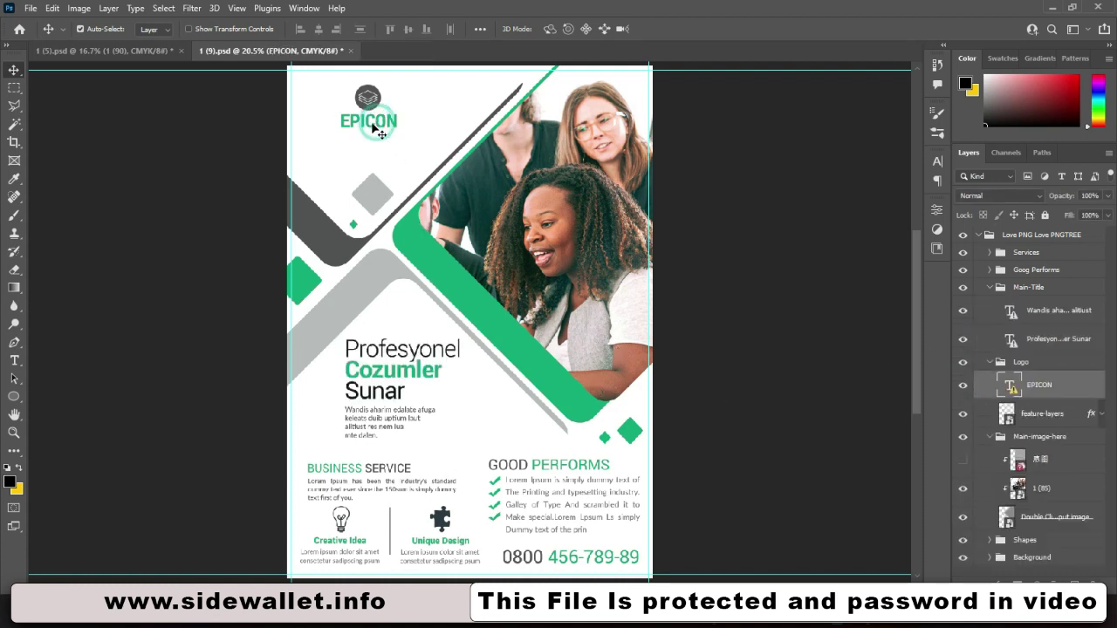
click(963, 385)
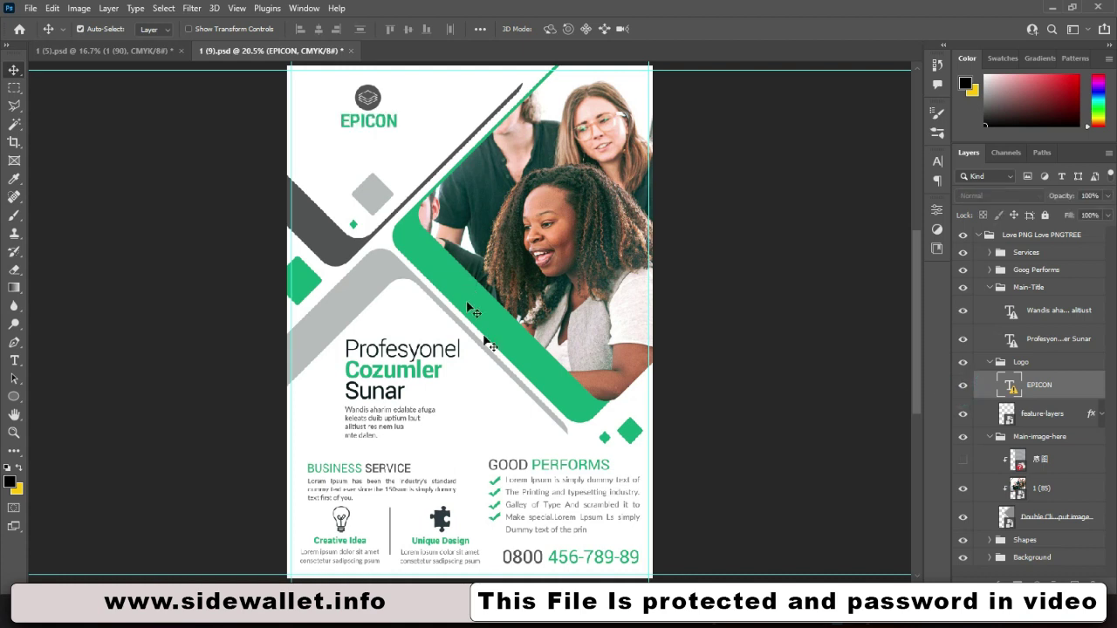
click(528, 369)
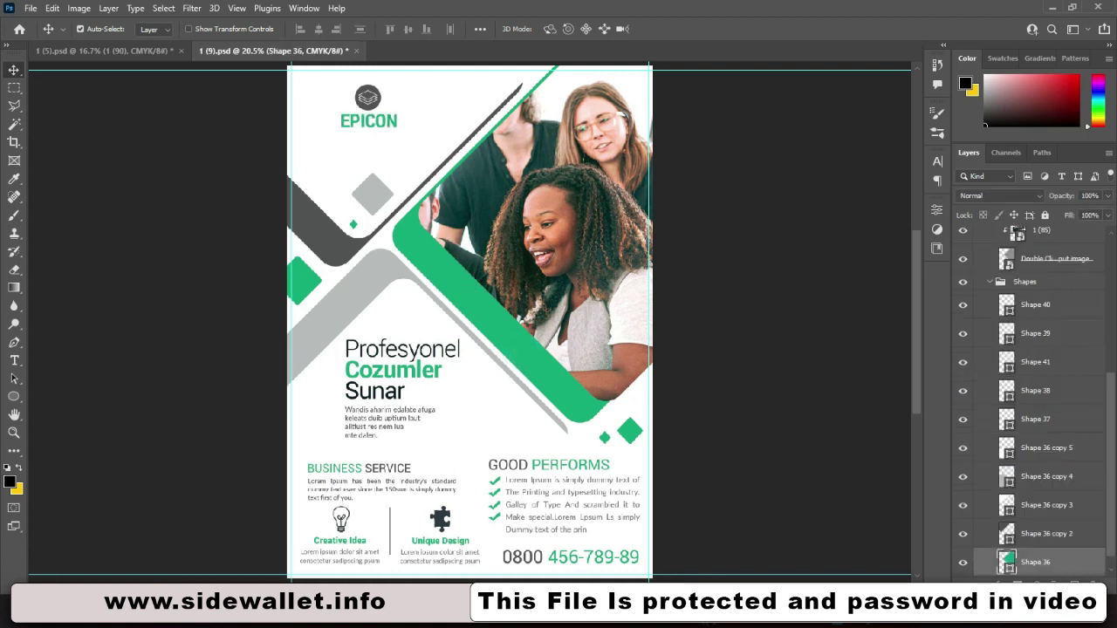
click(602, 528)
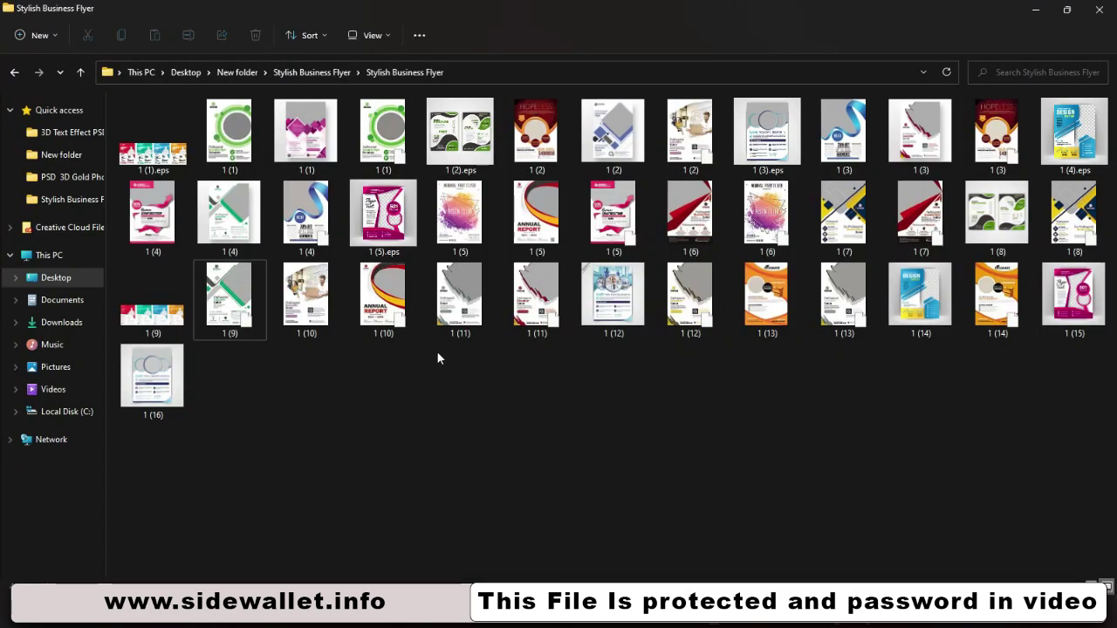